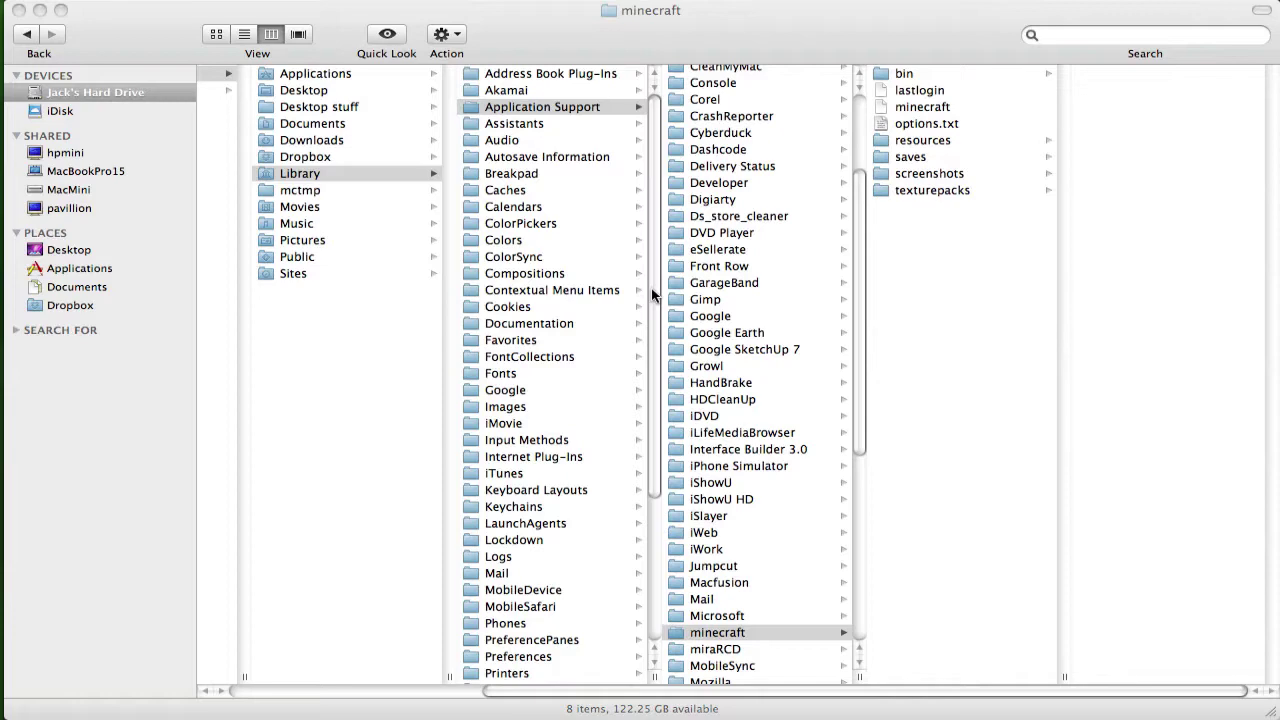
Look through the downloaded MrMModsv1_8 folder and its mods subfolder
click(148, 458)
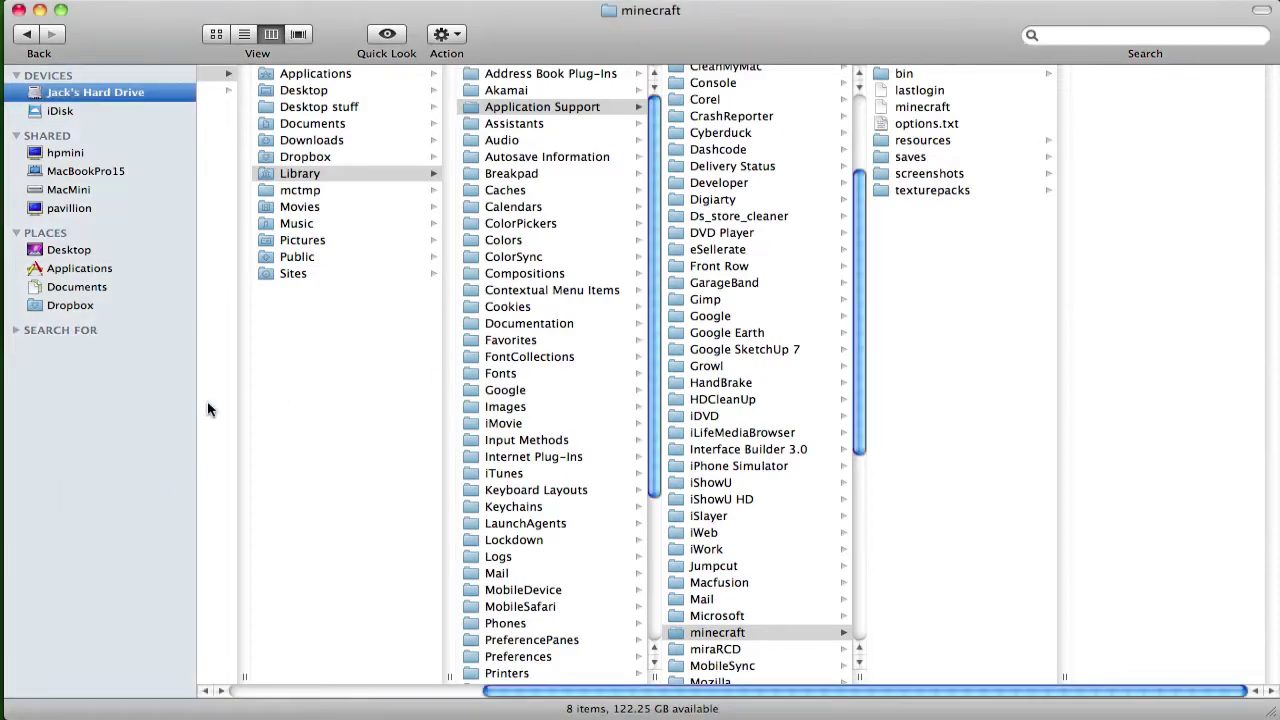
click(26, 663)
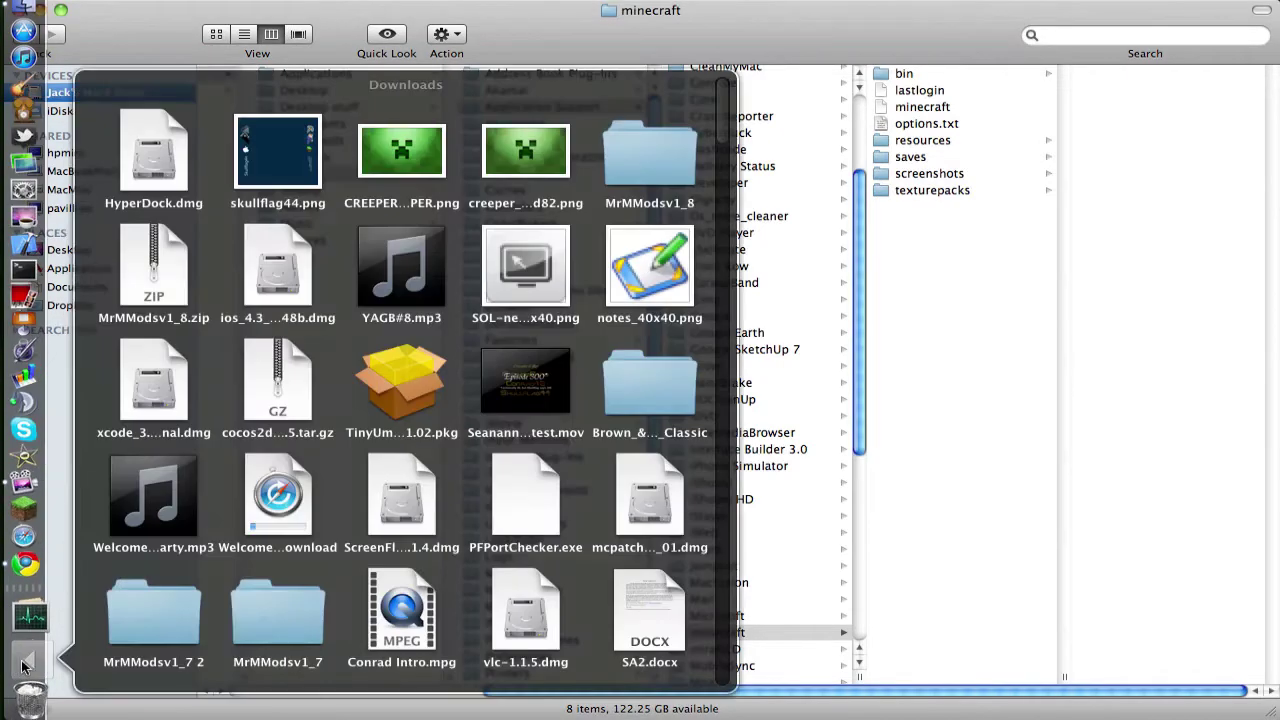
click(655, 155)
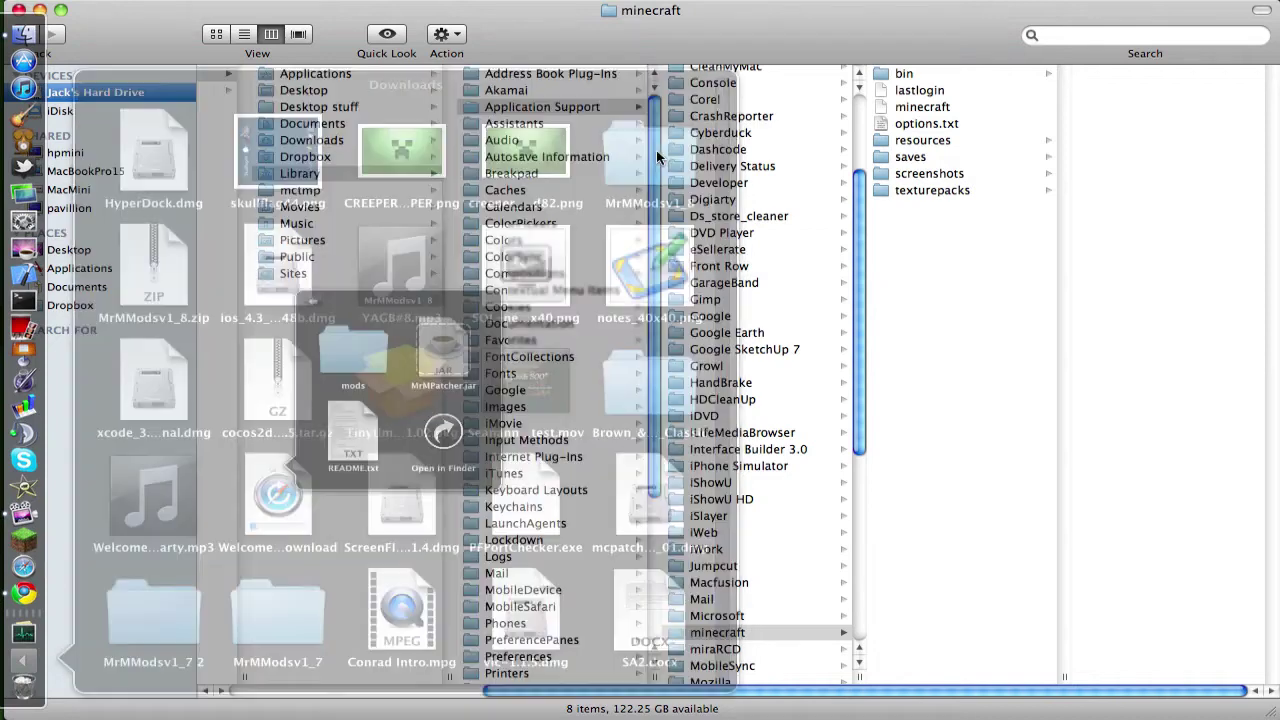
click(170, 465)
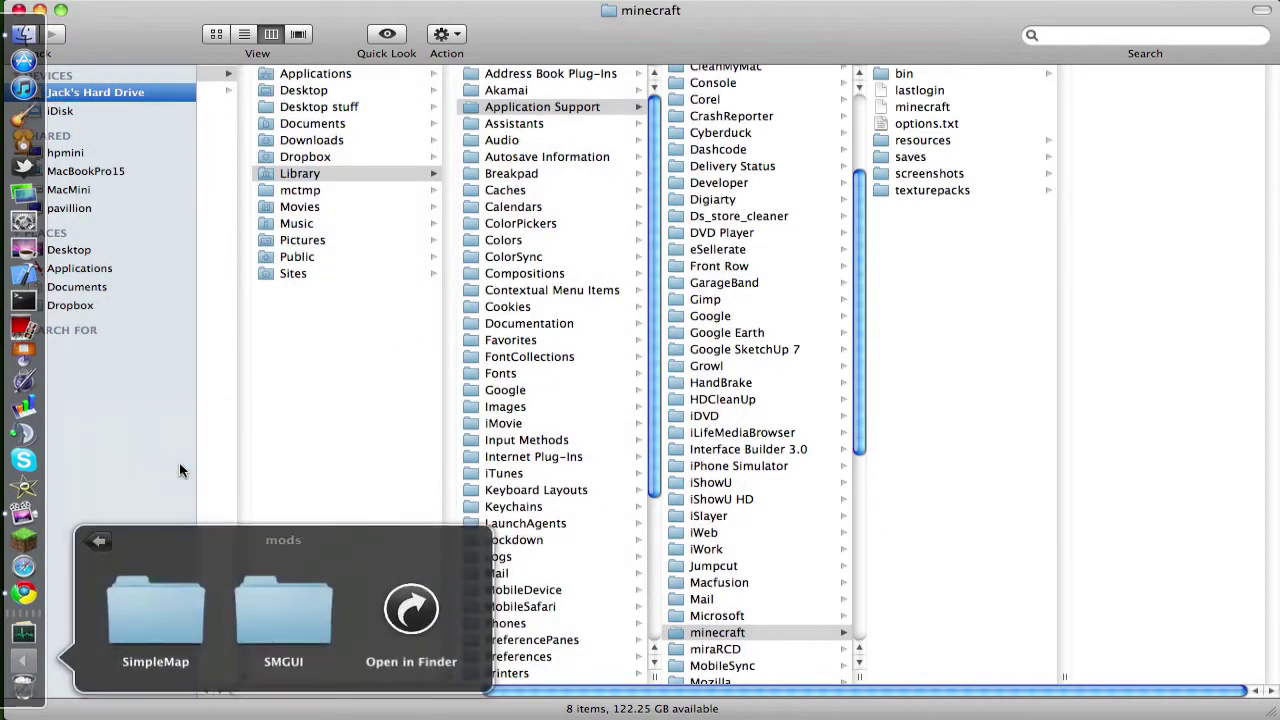
click(100, 542)
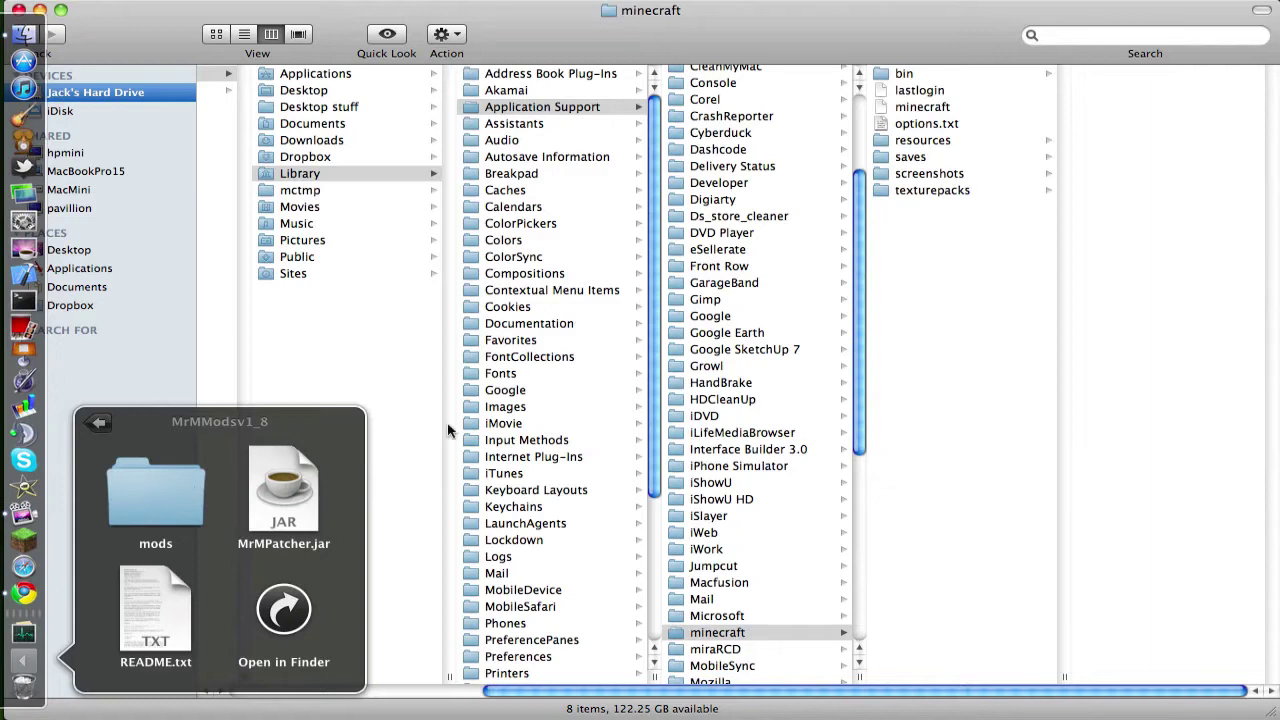
click(913, 380)
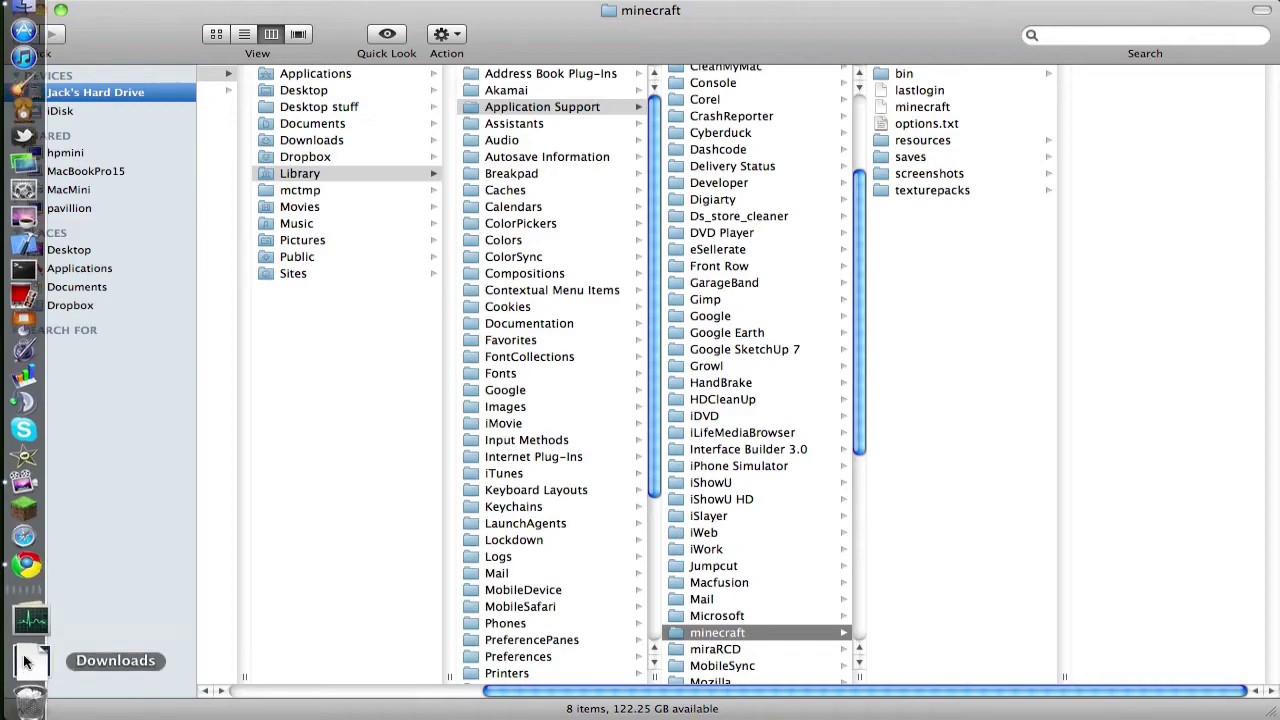
Open the downloaded MrMModsv1_8 folder in its own Finder window
click(27, 661)
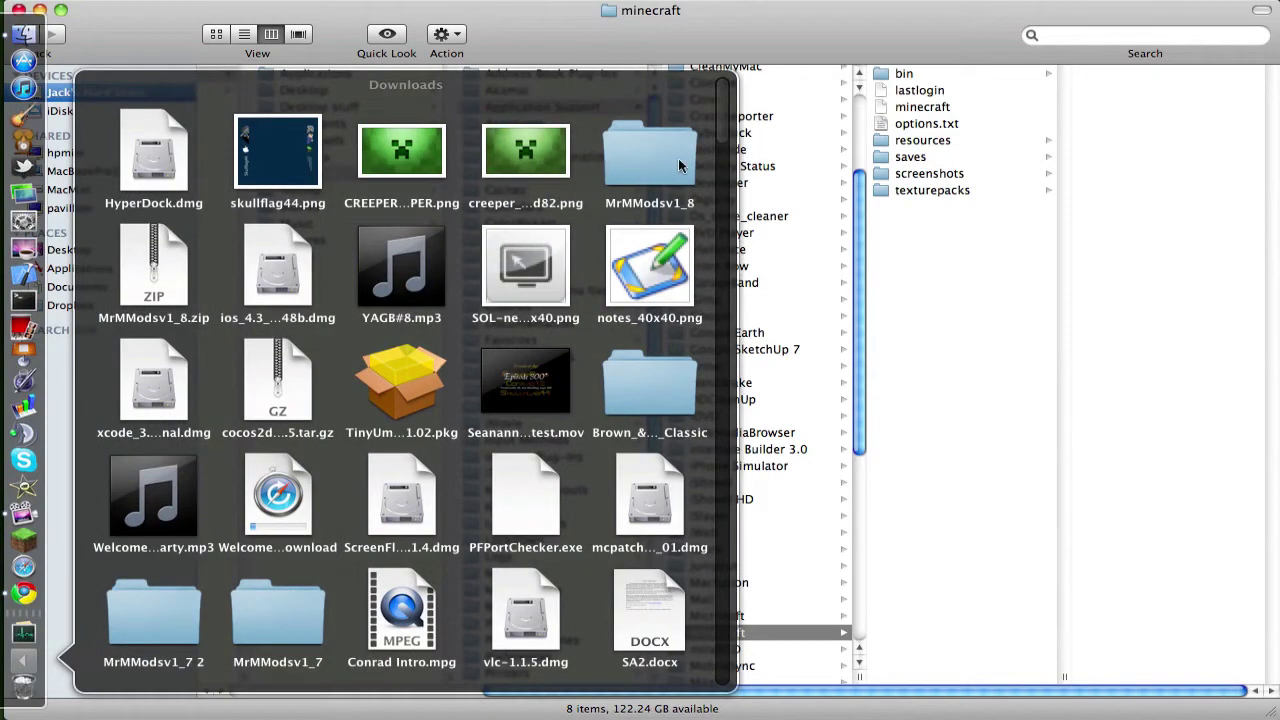
click(678, 158)
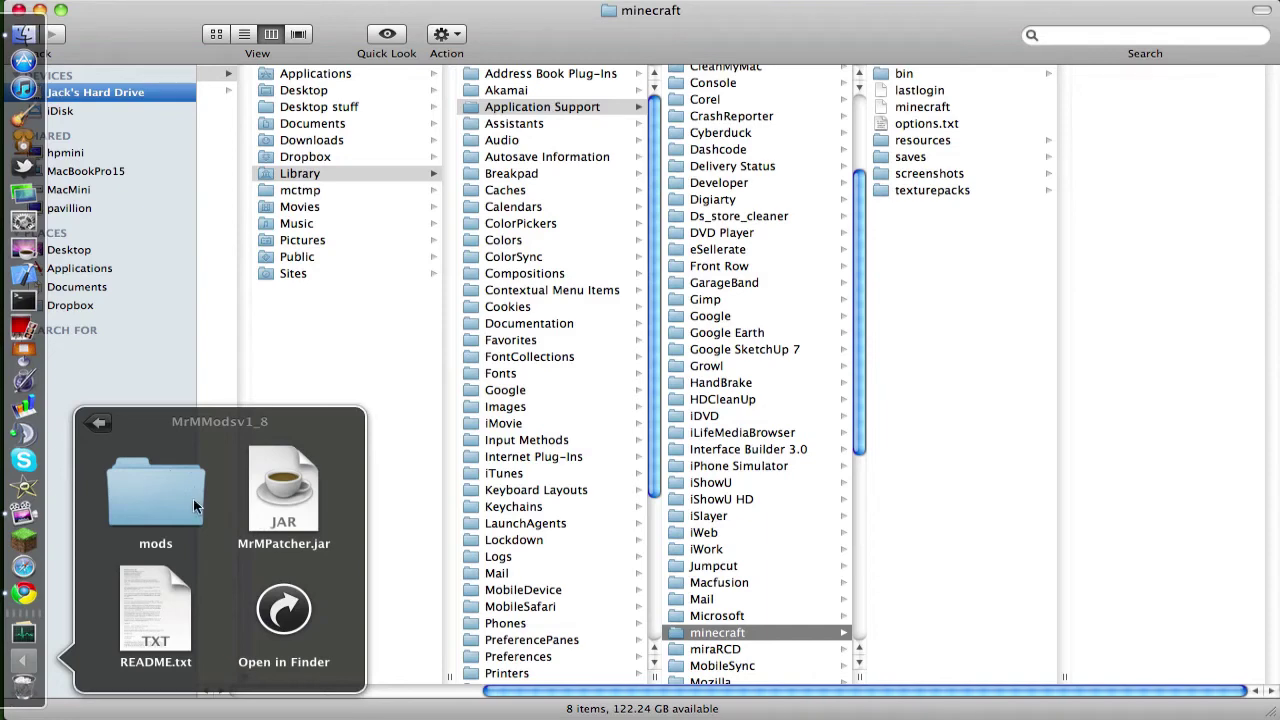
click(284, 612)
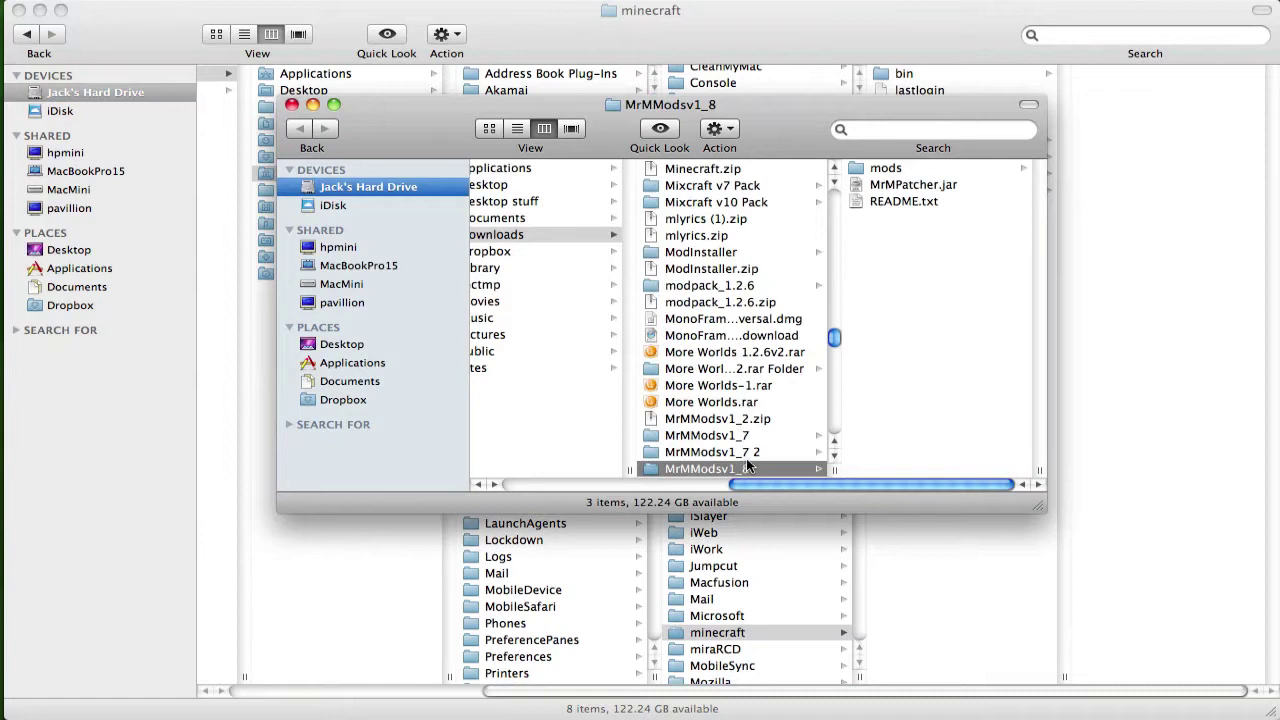
Check the contents of the mods folder in MrMModsv1_8 and move that folder into the minecraft folder in Application Support
click(885, 168)
click(870, 184)
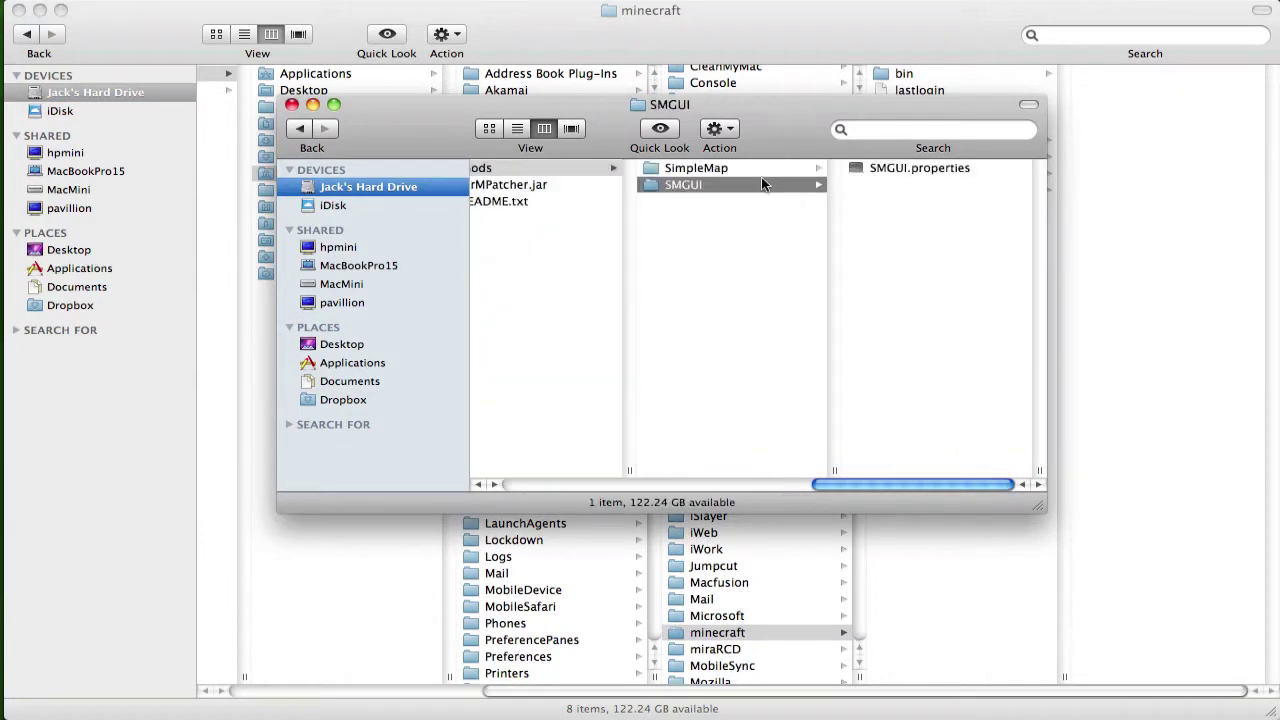
click(298, 128)
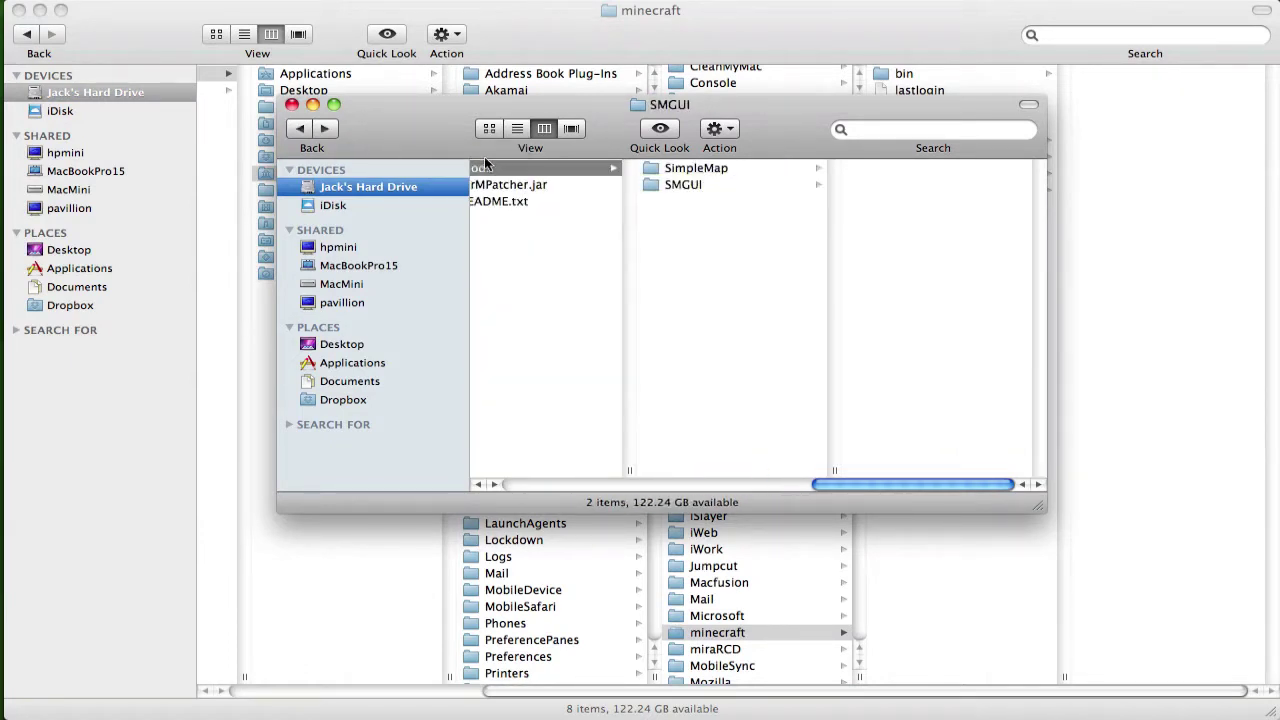
drag(527, 185, 953, 71)
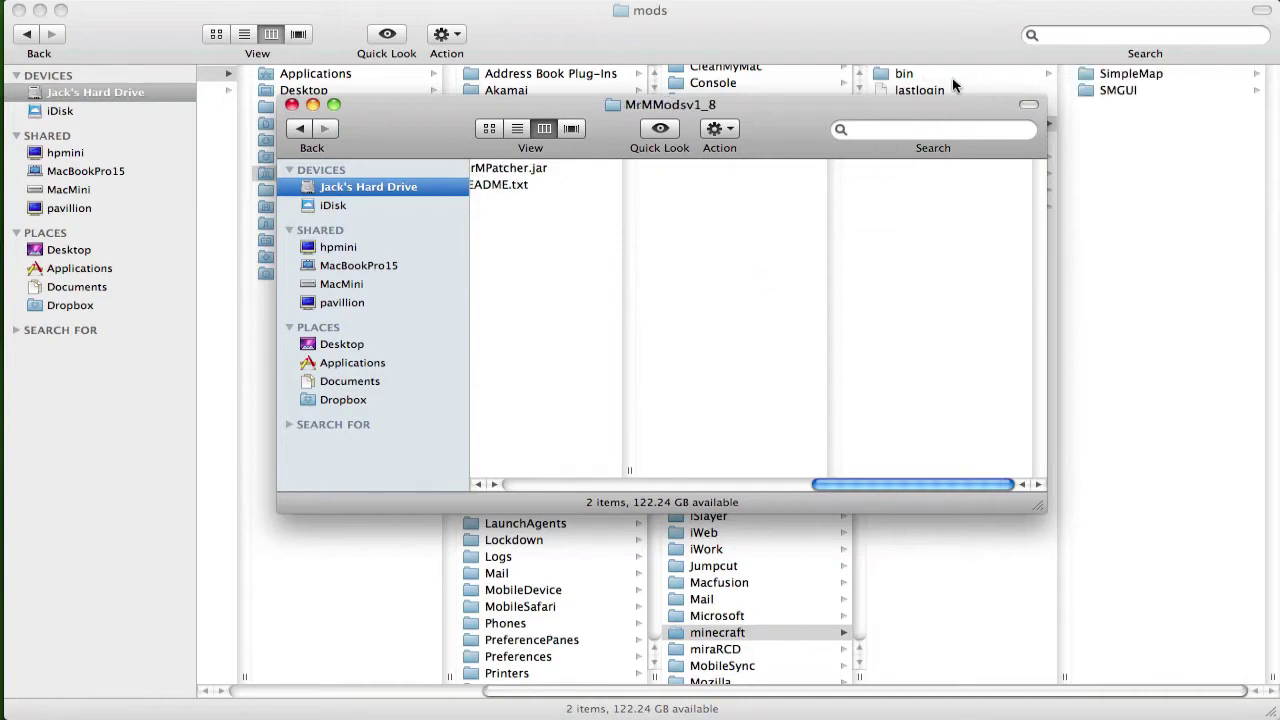
Launch MrMPatcher.jar from the MrMModsv1_8 folder and close that folder's window
click(548, 169)
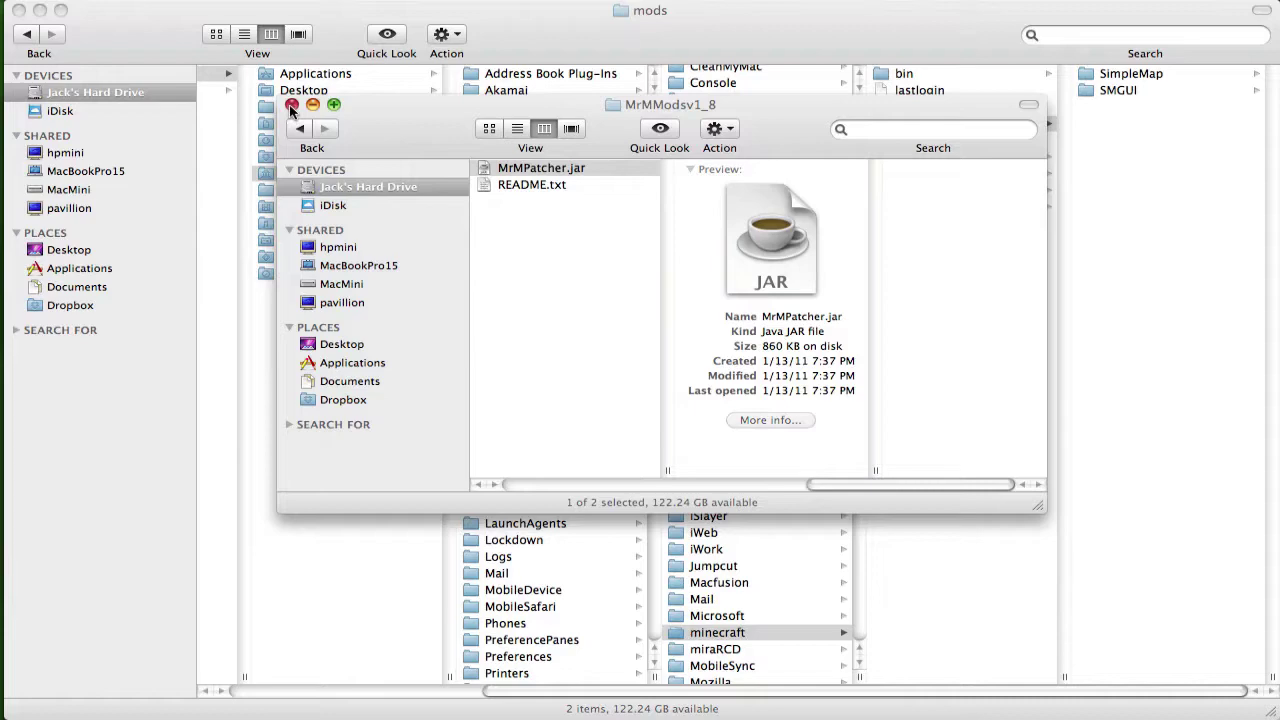
click(291, 105)
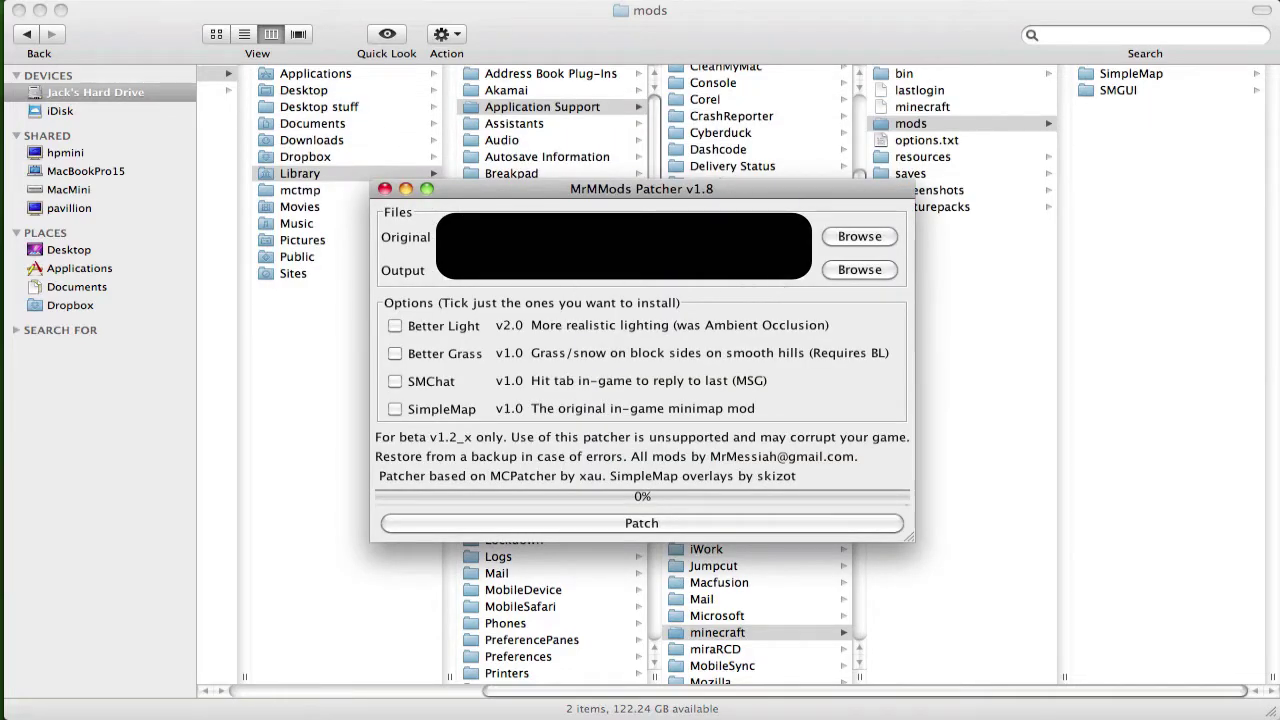
Set the patcher's output file to minecraft.jar in the minecraft bin folder, agreeing to replace the existing file
click(860, 270)
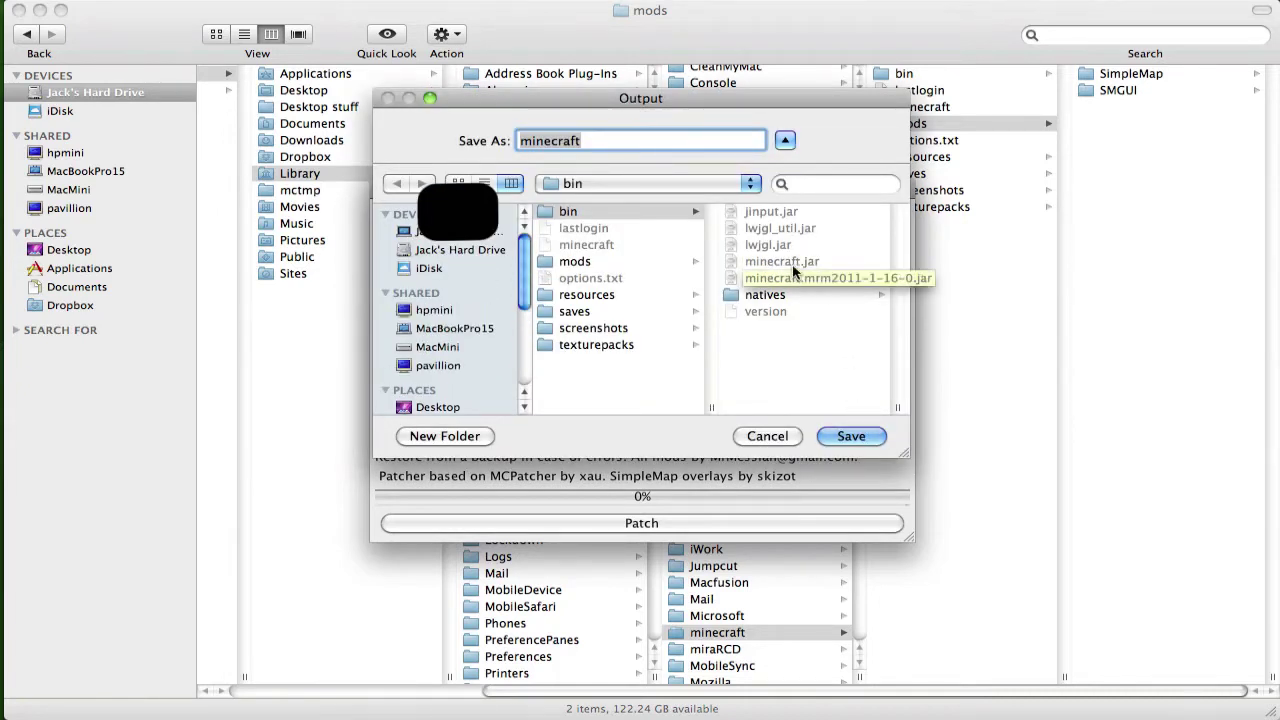
click(772, 293)
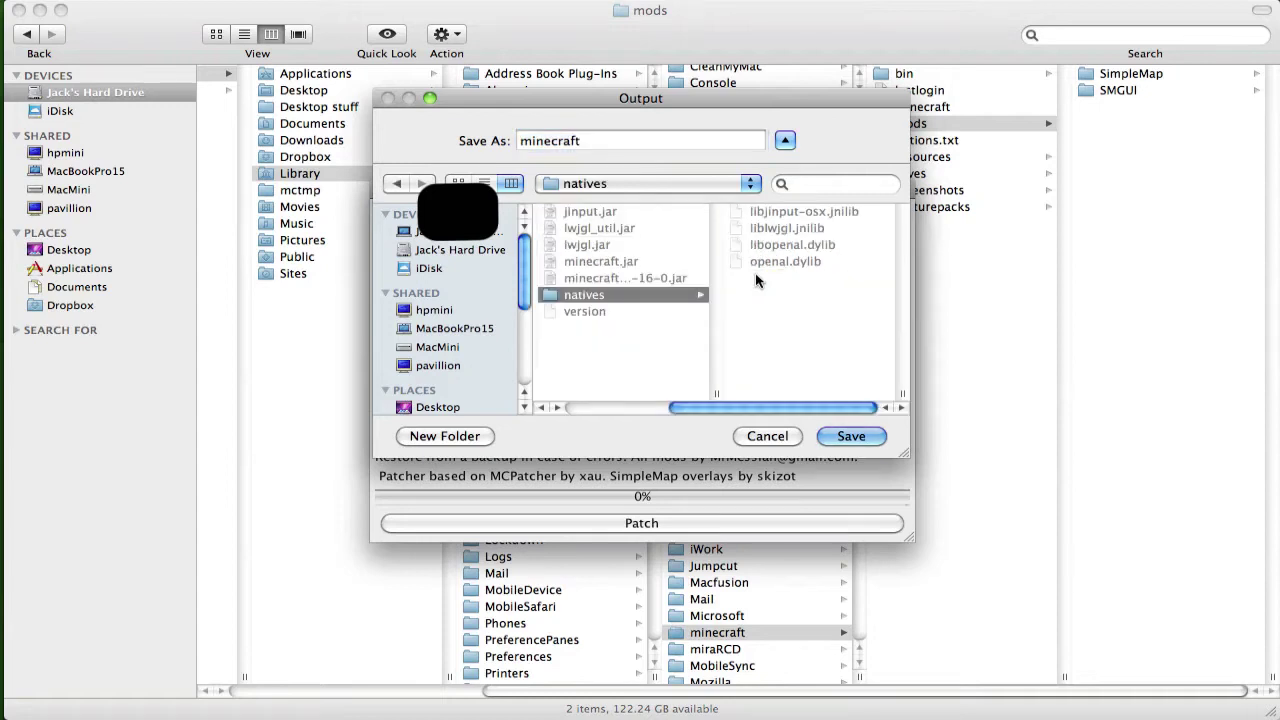
click(397, 183)
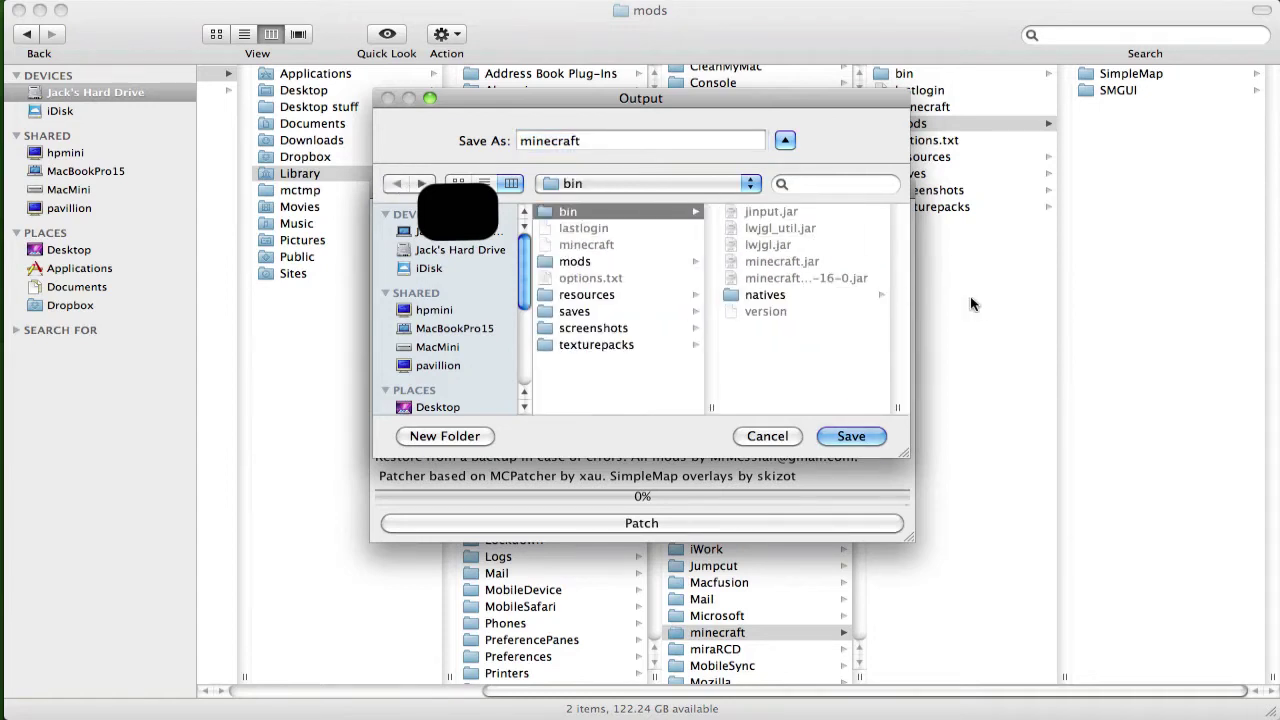
click(686, 262)
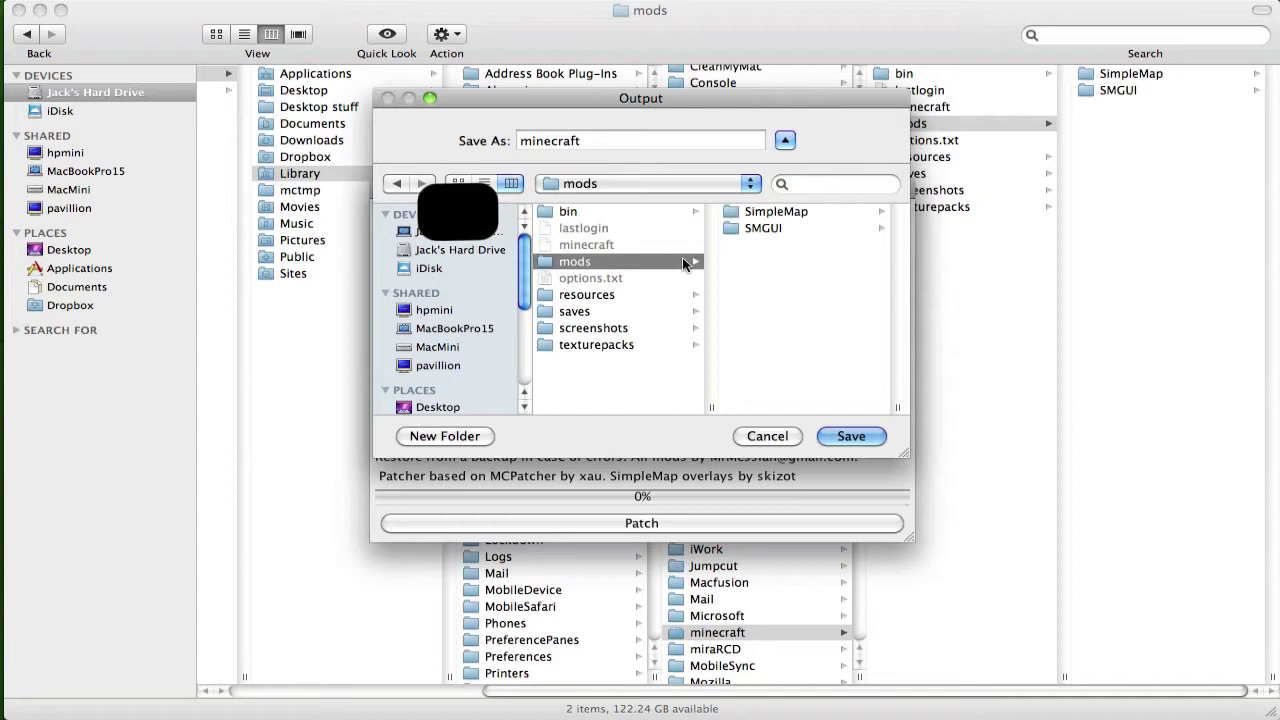
click(660, 214)
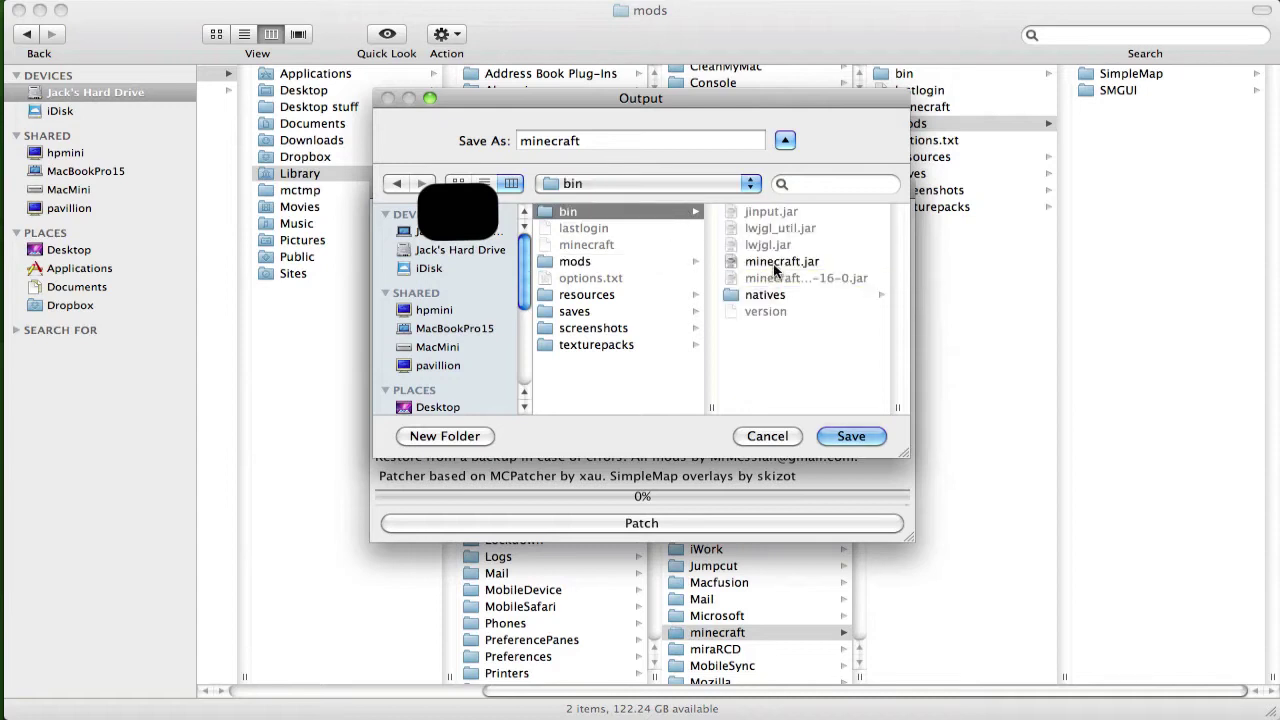
click(765, 244)
click(775, 261)
click(850, 434)
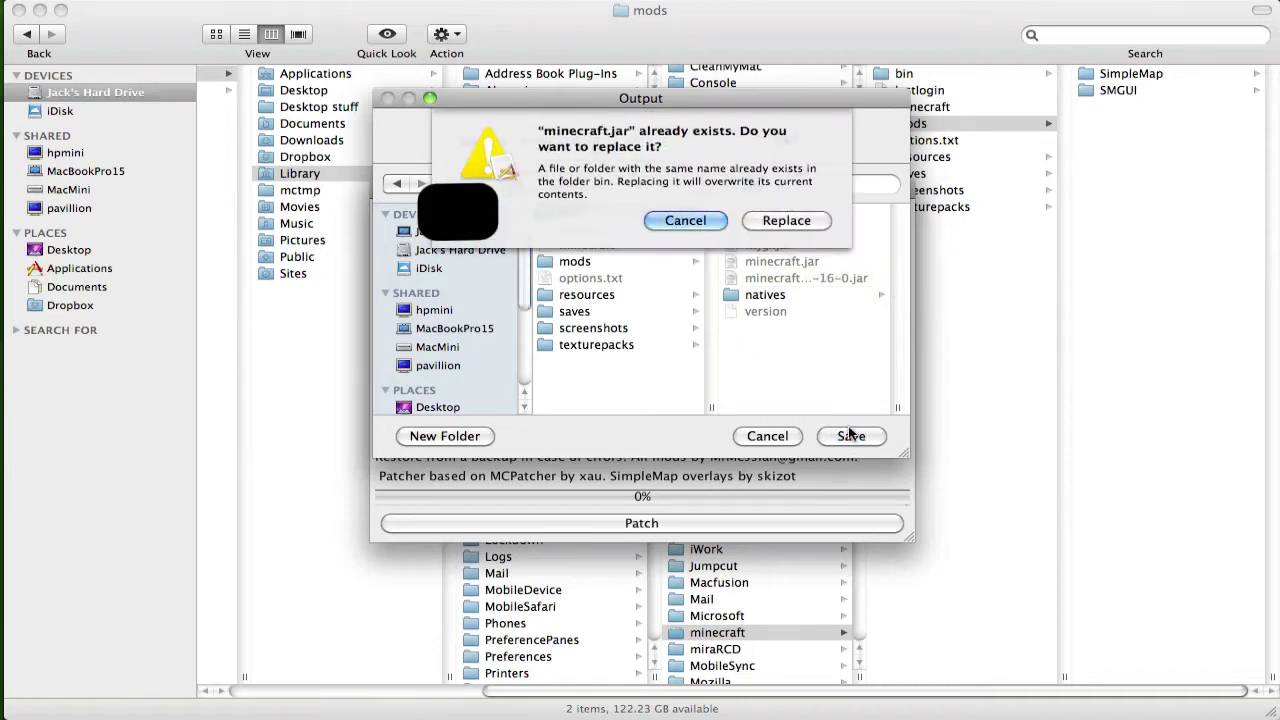
click(786, 220)
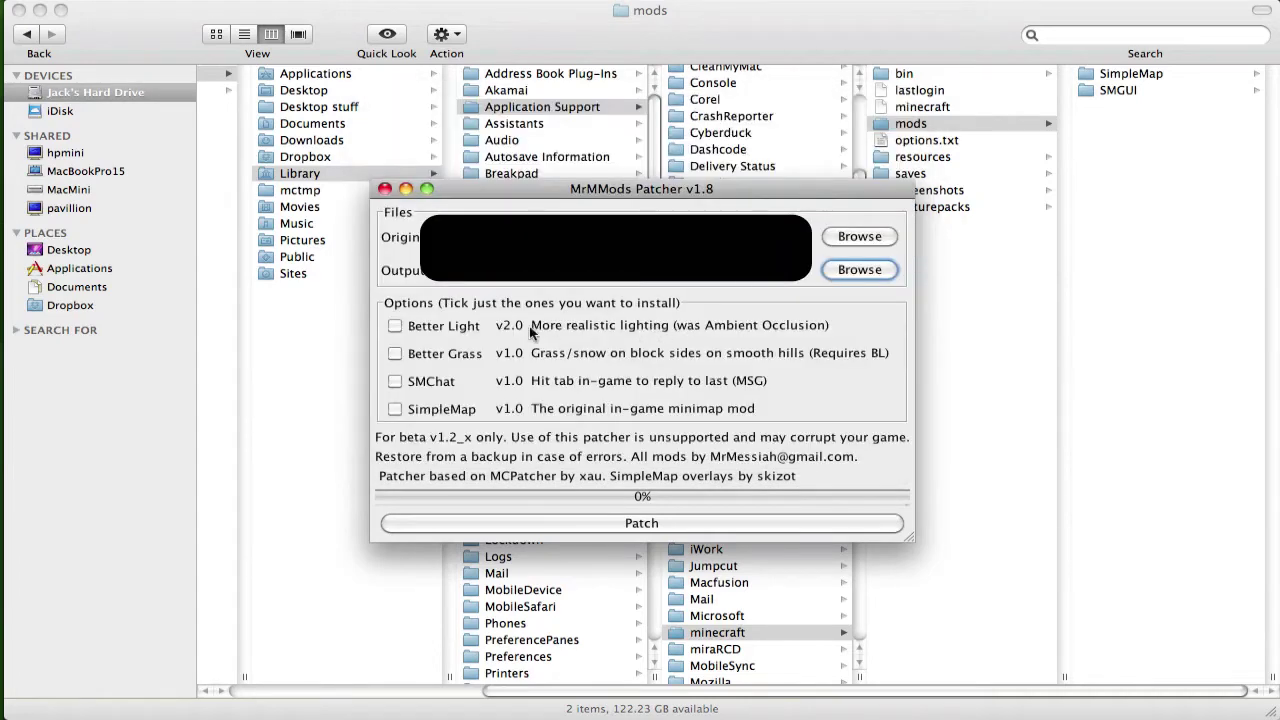
Enable the Better Light, Better Grass, SimpleMap and SMChat options and run the patch
click(425, 328)
click(442, 356)
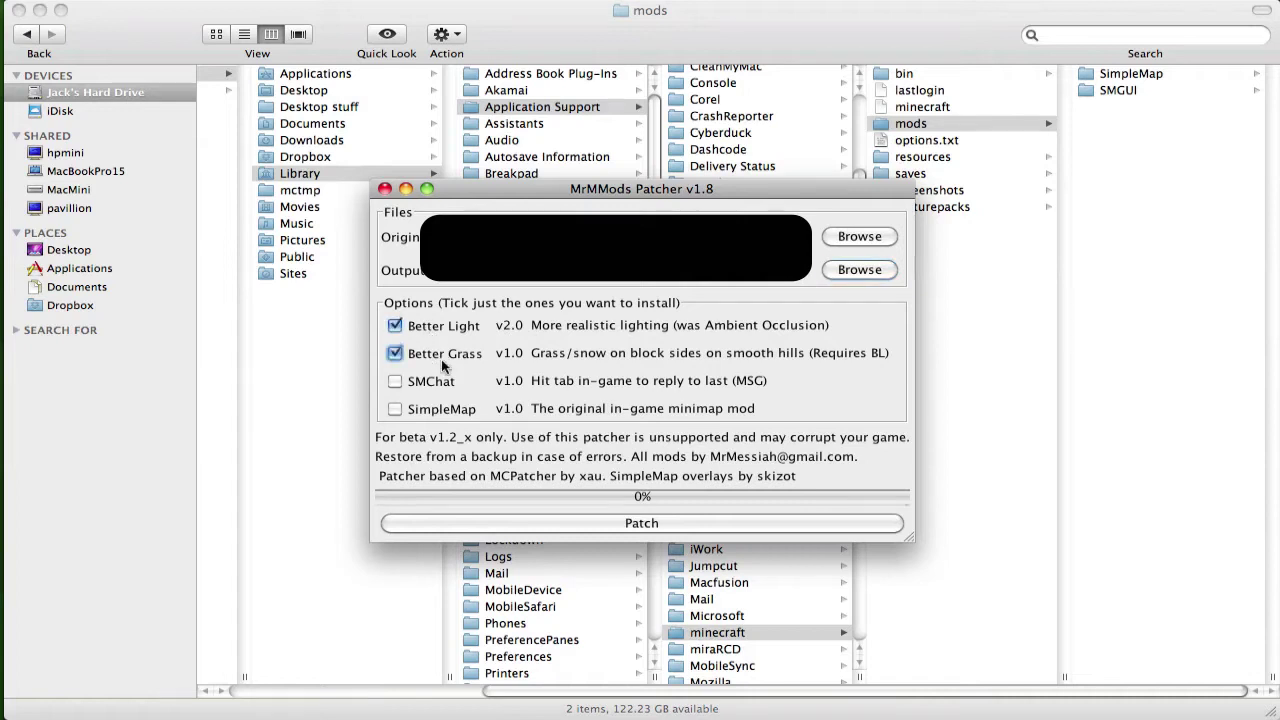
click(448, 408)
click(463, 384)
click(577, 521)
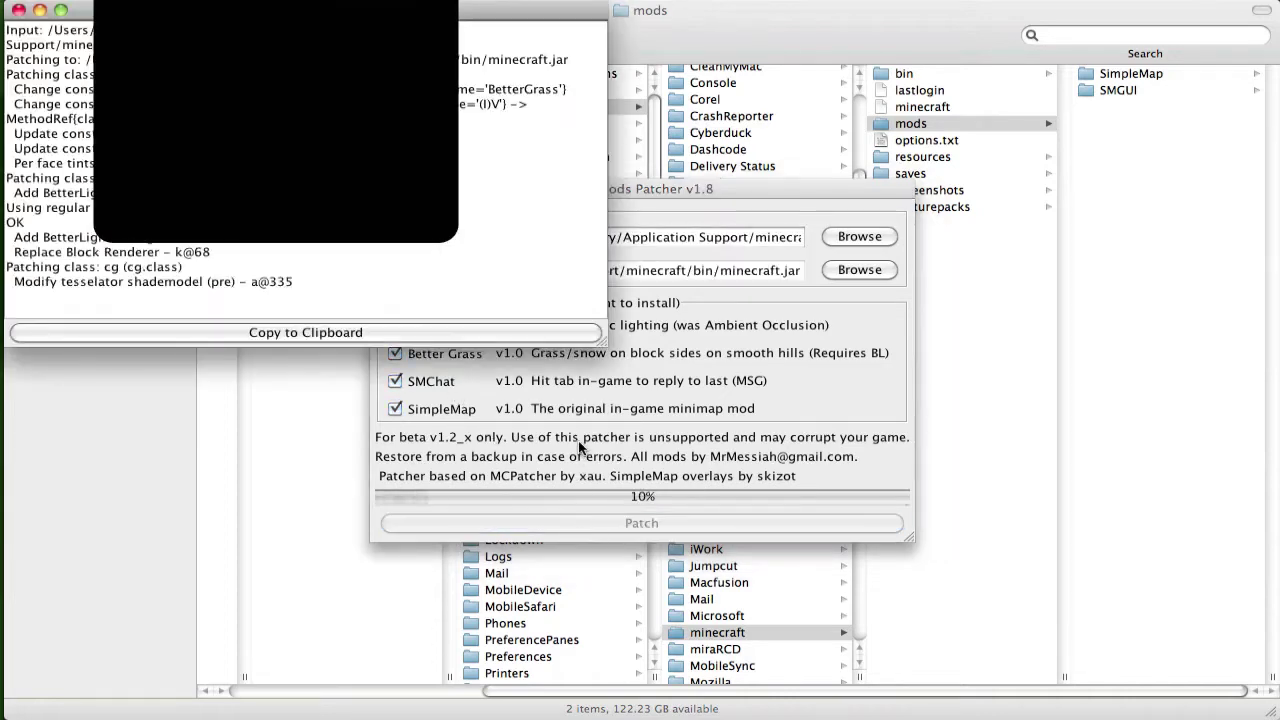
Switch to Minecraft and load World 2 in singleplayer
mouse_move(20, 330)
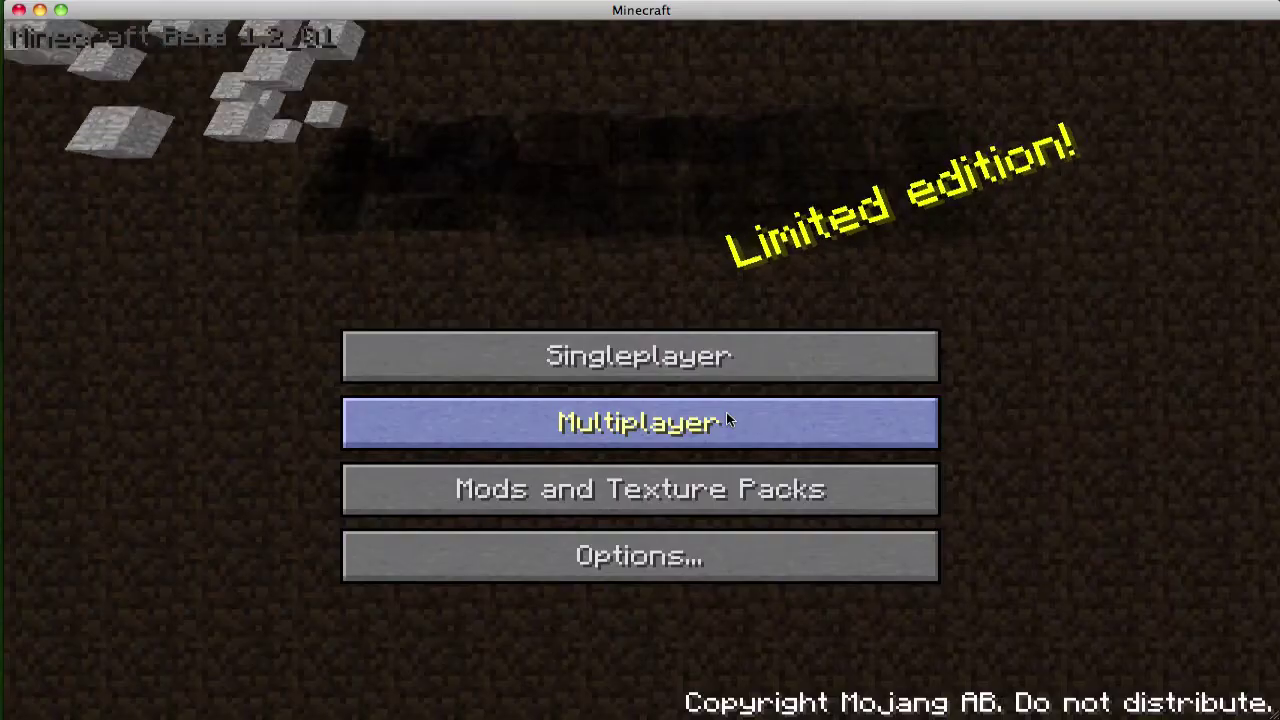
click(731, 370)
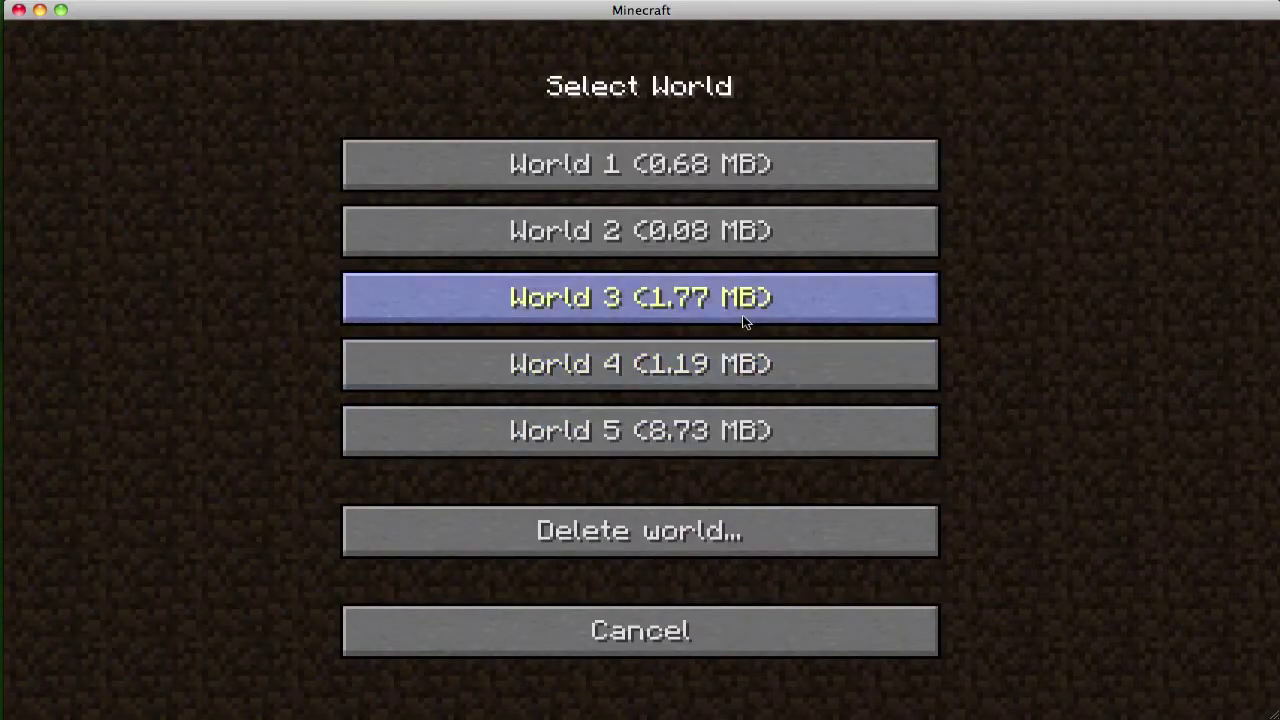
click(700, 250)
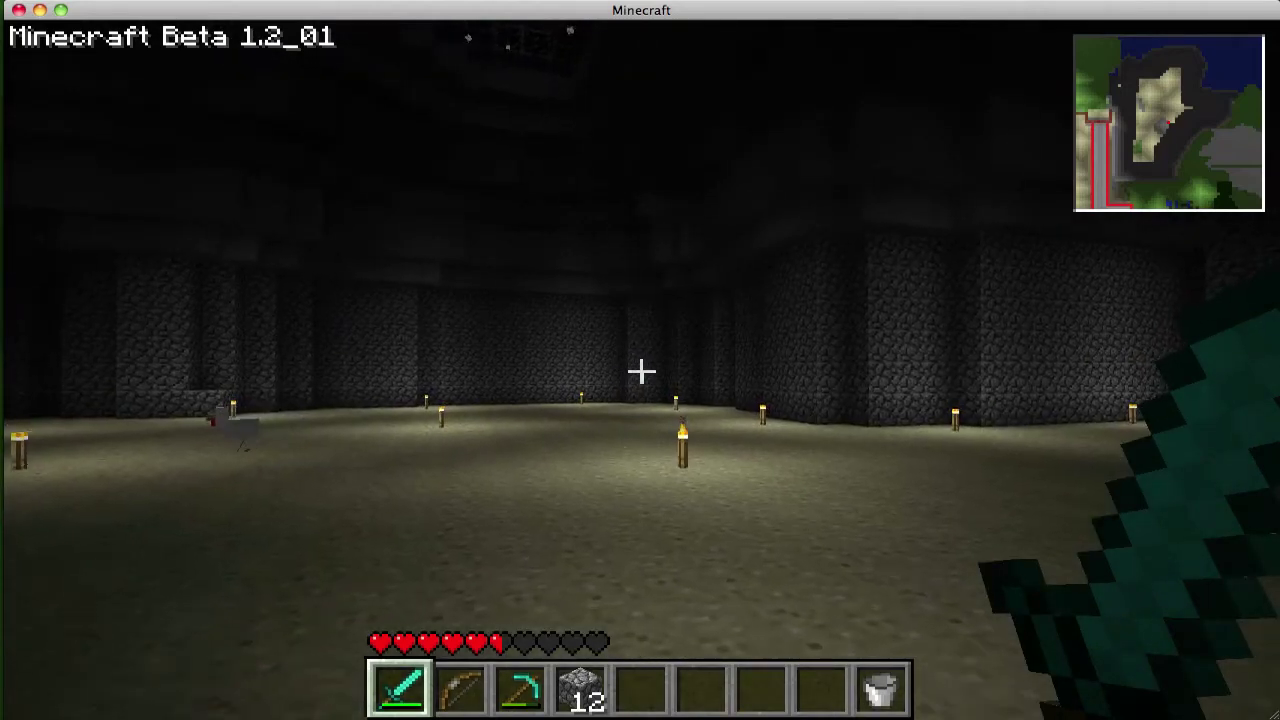
Look around the torch-lit cave with the installed mods, and save and quit the world to the title screen
key(w)
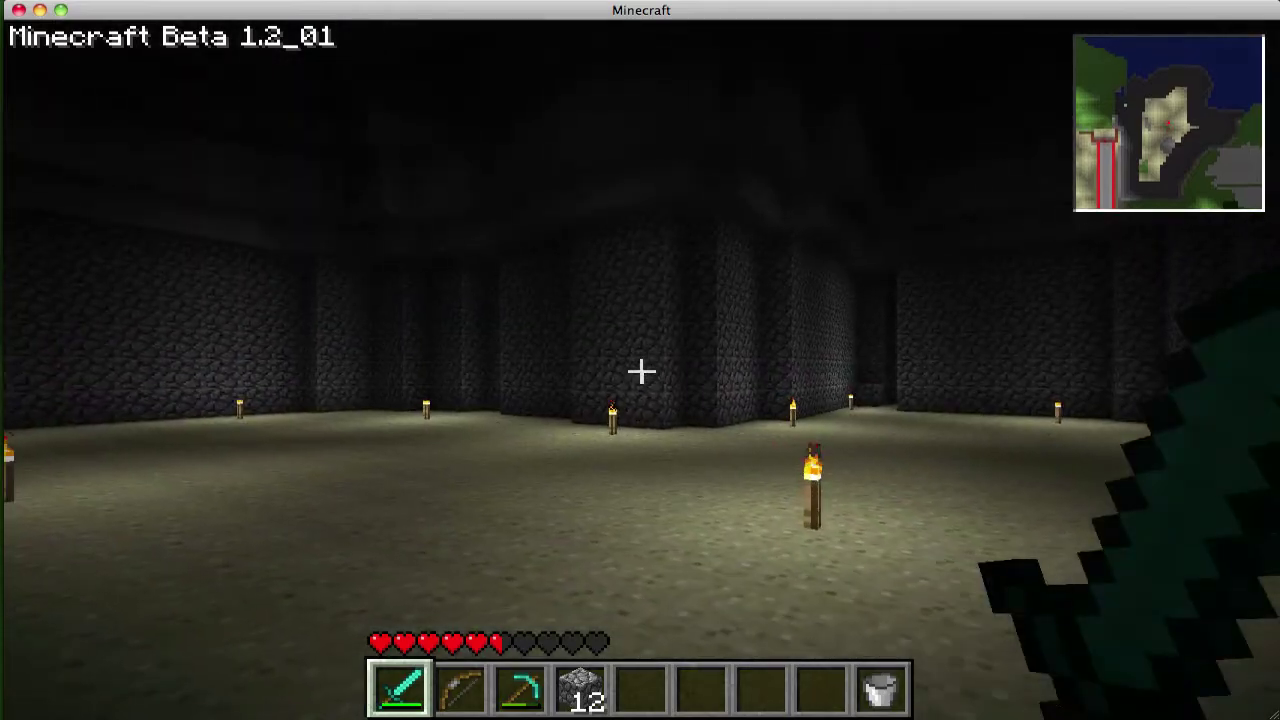
key(Escape)
key(Escape)
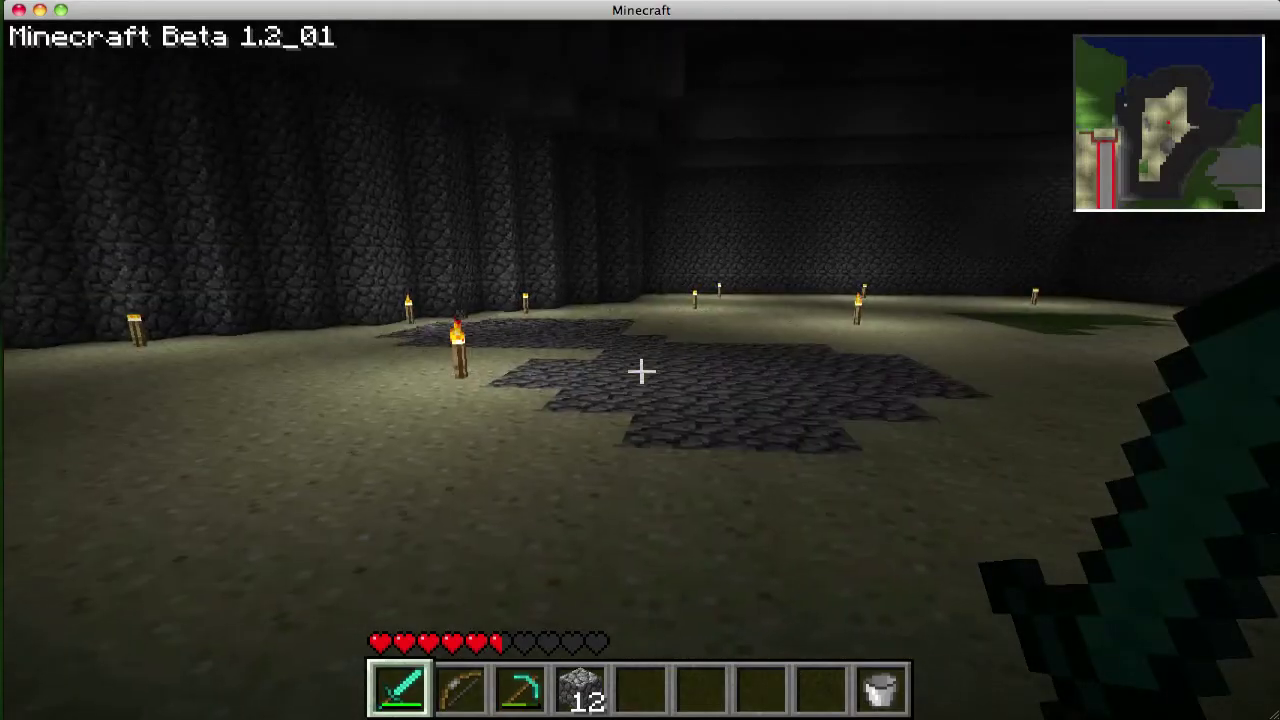
key(Escape)
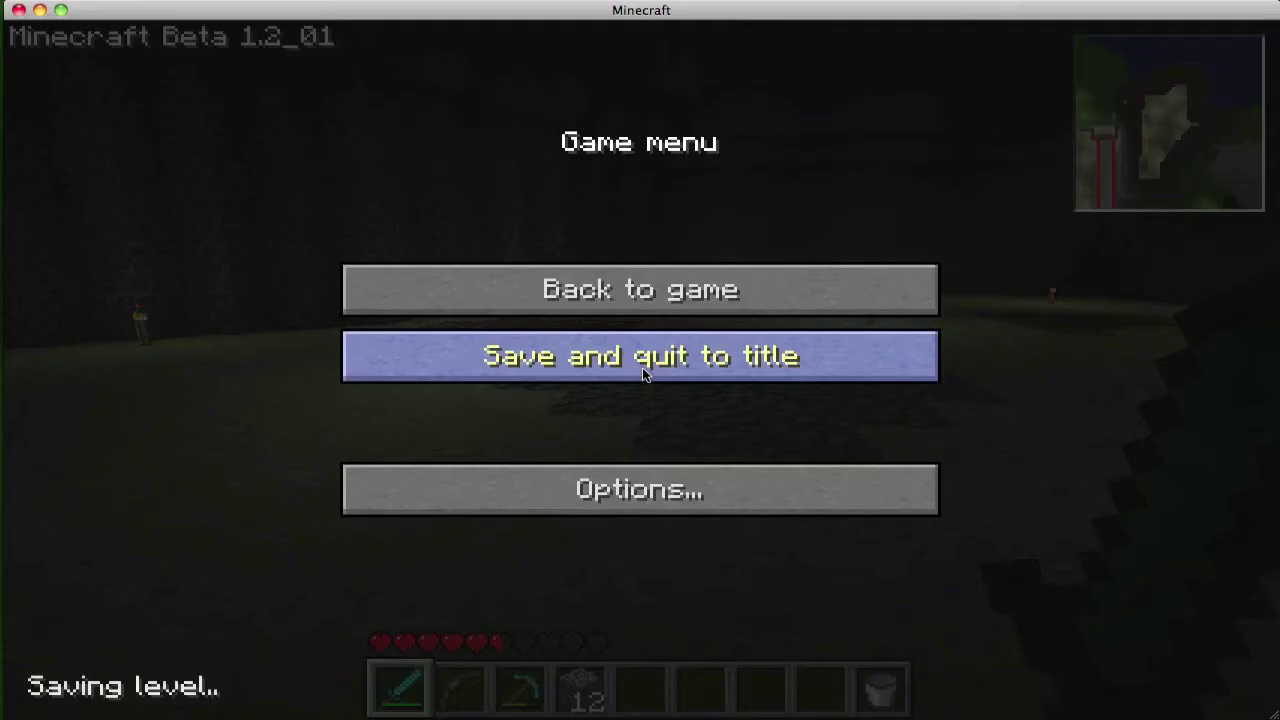
click(649, 366)
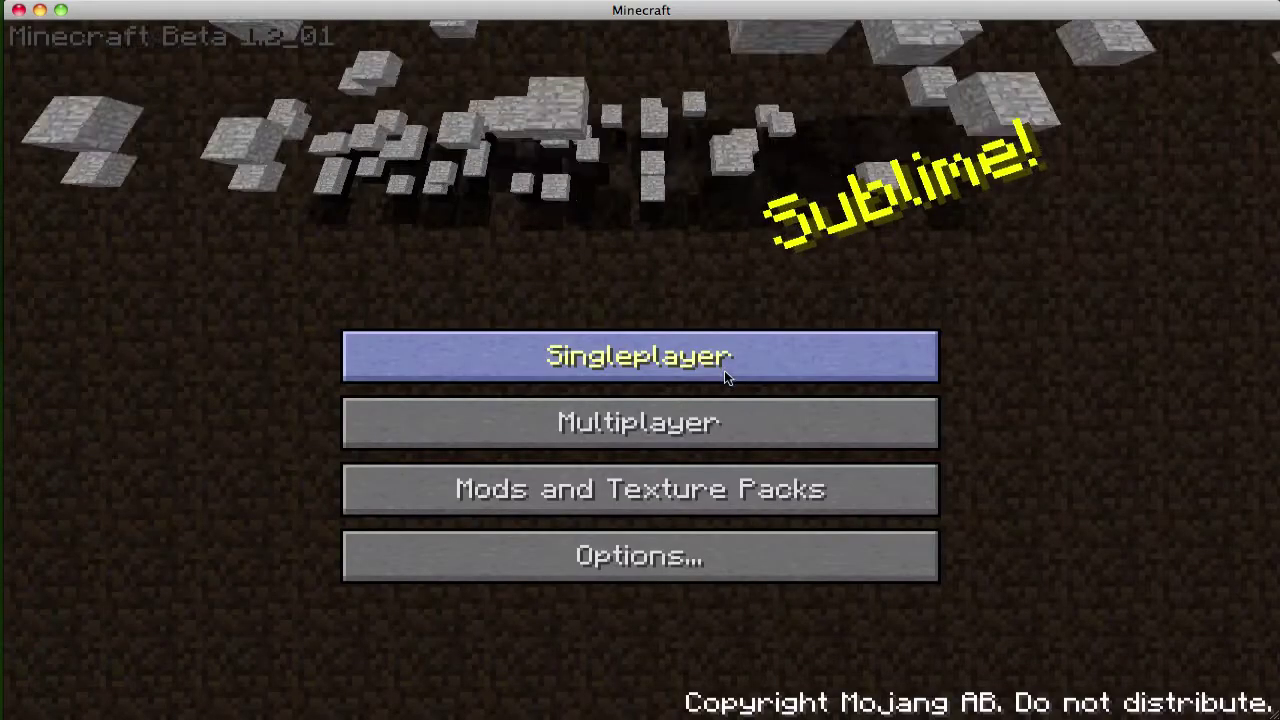
Replace the multiplayer server address with 71.231.198.136 and connect to that server
click(736, 407)
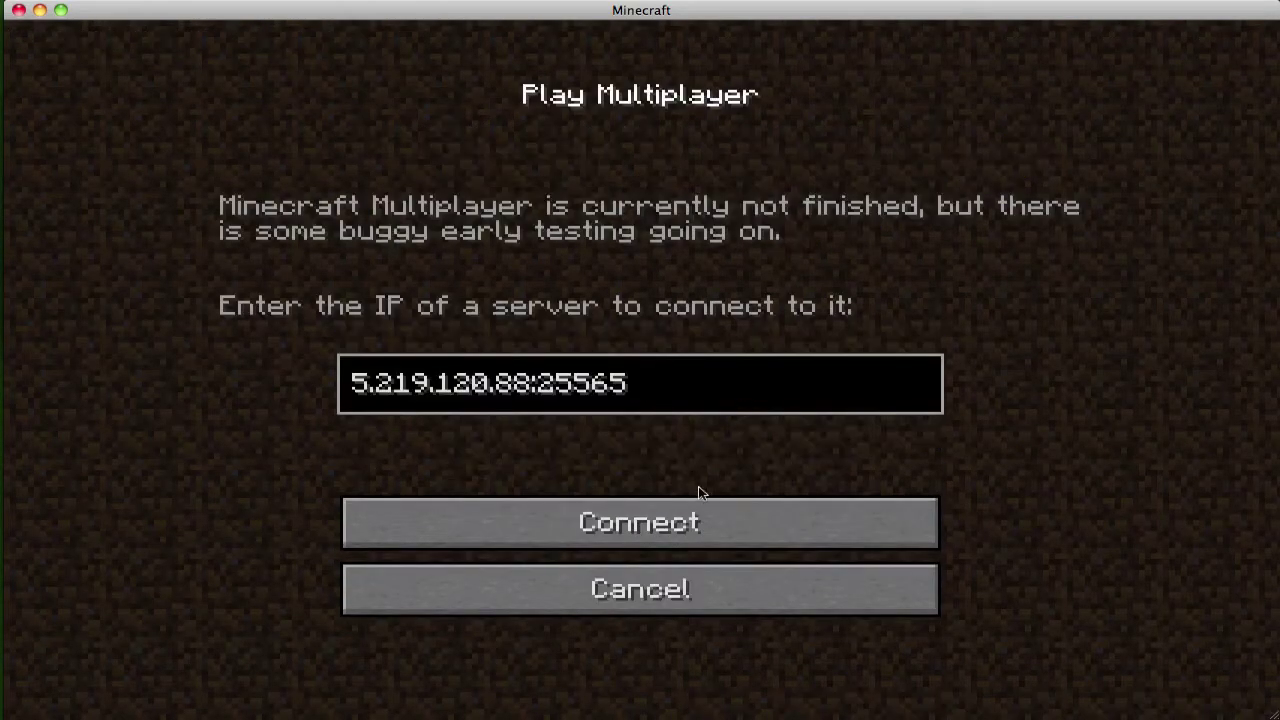
key(BackSpace)
key(BackSpace)
key(BackSpace)
key(BackSpace)
key(BackSpace)
key(BackSpace)
key(BackSpace)
key(BackSpace)
key(BackSpace)
key(BackSpace)
key(BackSpace)
key(BackSpace)
key(BackSpace)
key(BackSpace)
key(BackSpace)
key(BackSpace)
key(BackSpace)
key(BackSpace)
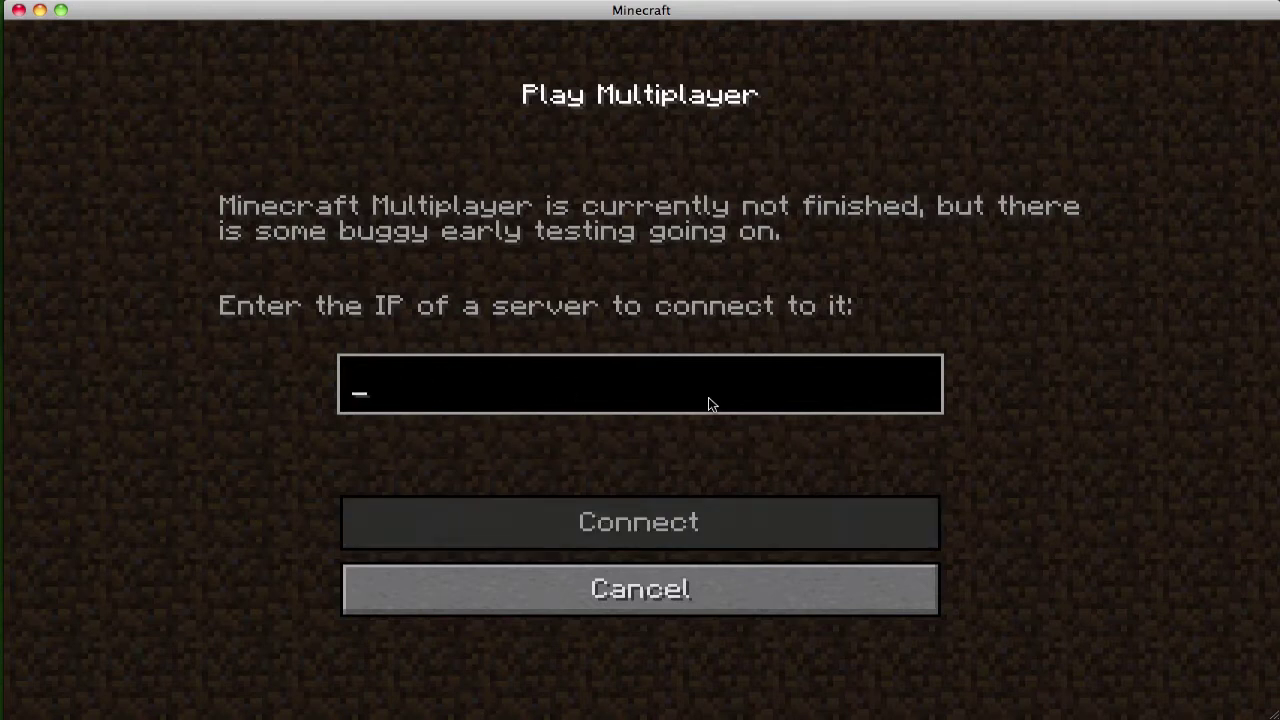
text(71.231.9)
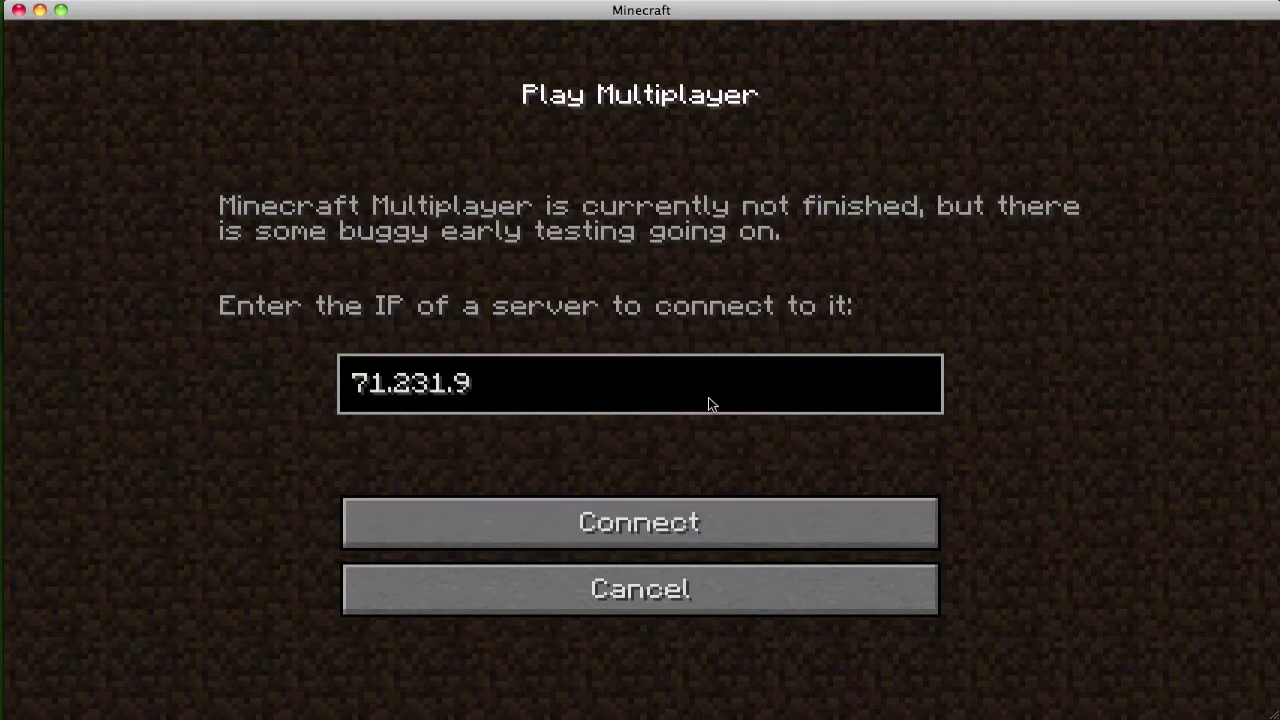
key(BackSpace)
text(198.13)
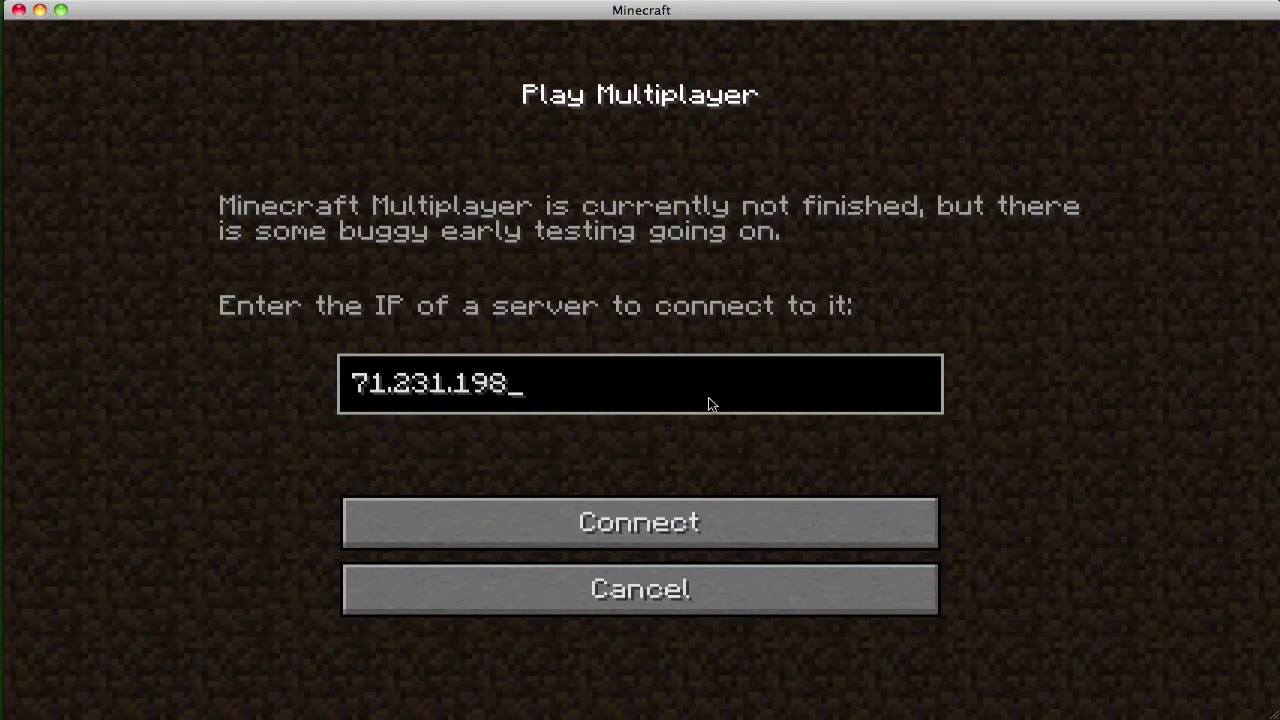
text(6)
click(733, 530)
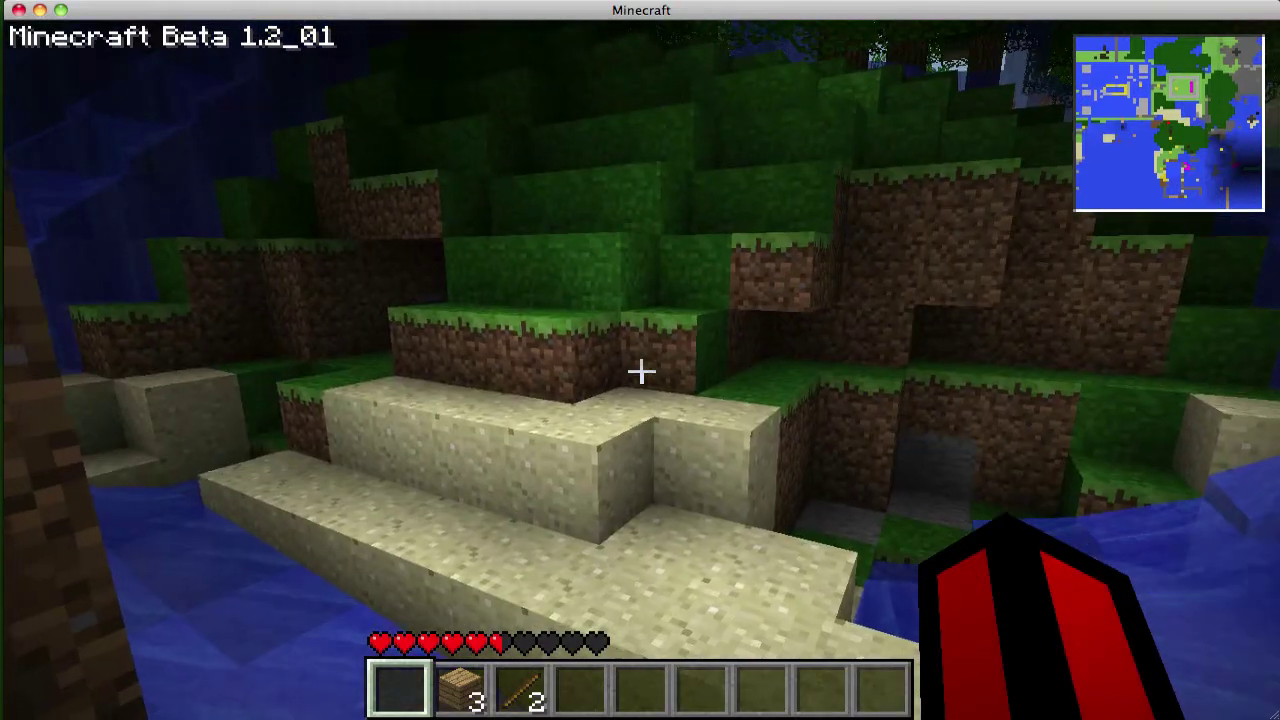
Send "hello" in the server chat and run the command that lists the connected players
text(thello)
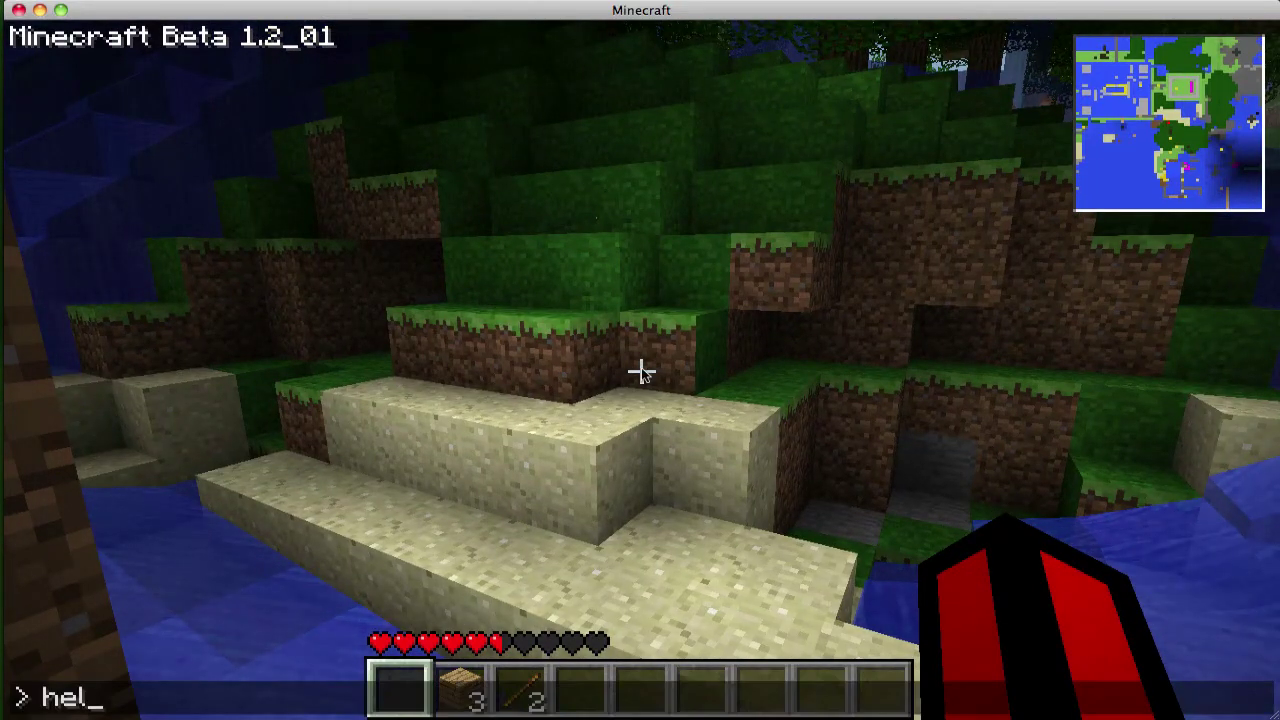
key(Return)
text(t/tlis)
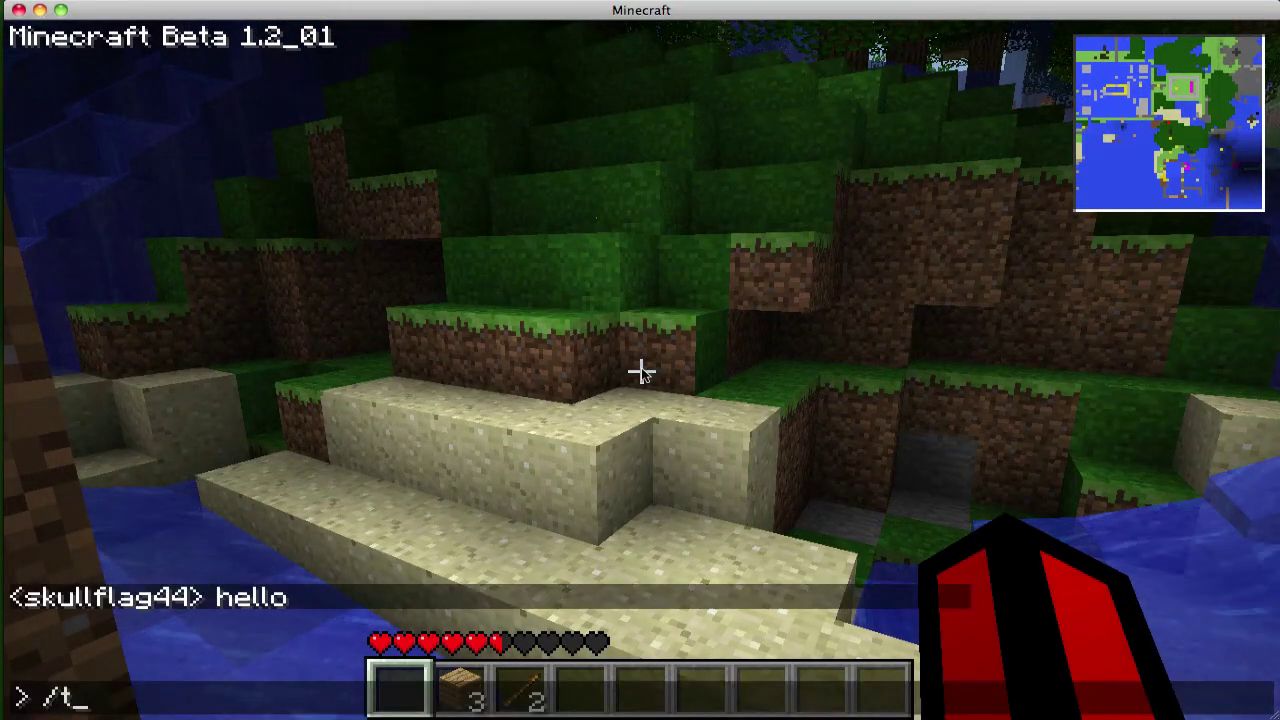
key(BackSpace)
key(BackSpace)
key(BackSpace)
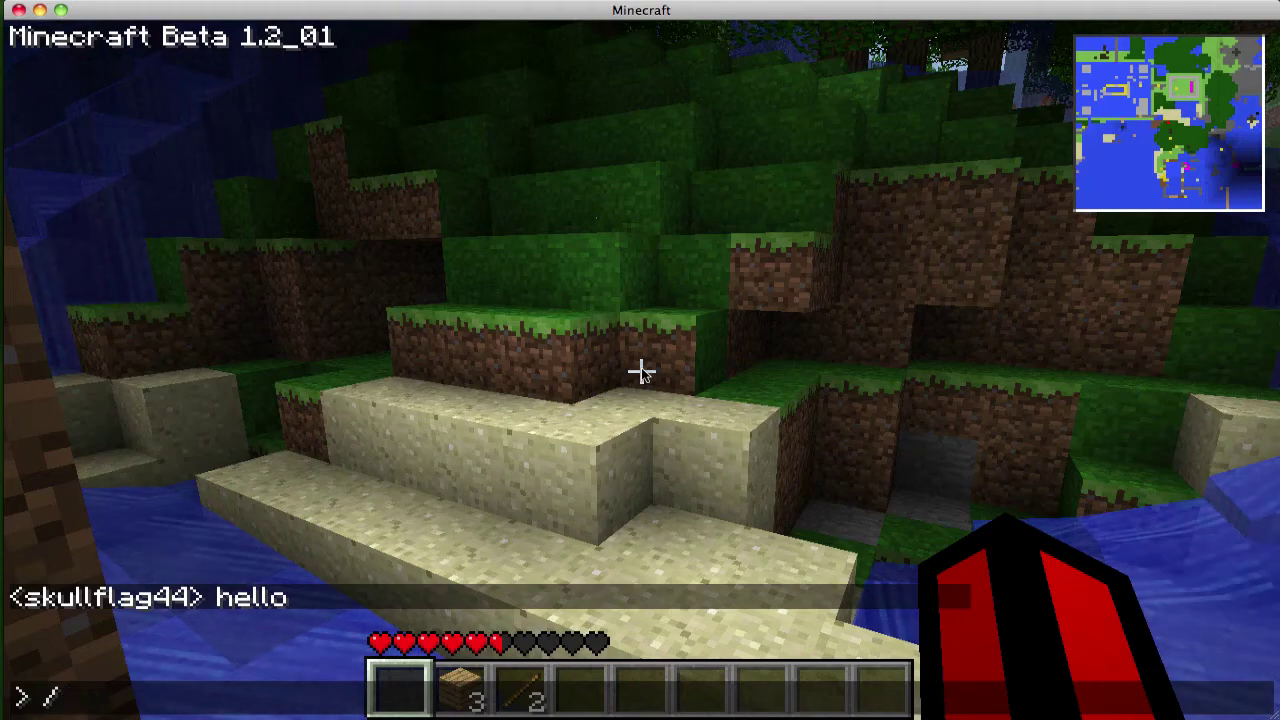
text(li)
key(Escape)
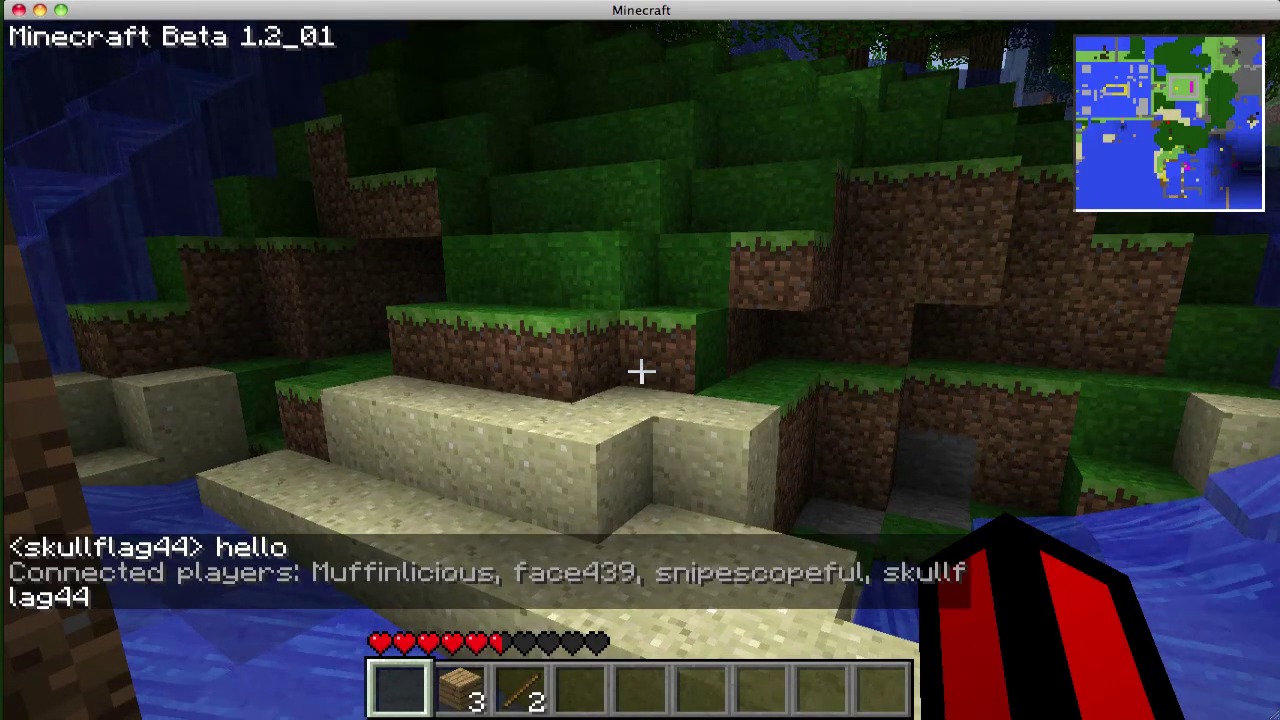
Walk from the sandy shore across the flooded grass terrain and up onto the raised grass ledge overlooking the water, checking the minimap and lighting
key(w)
key(w)
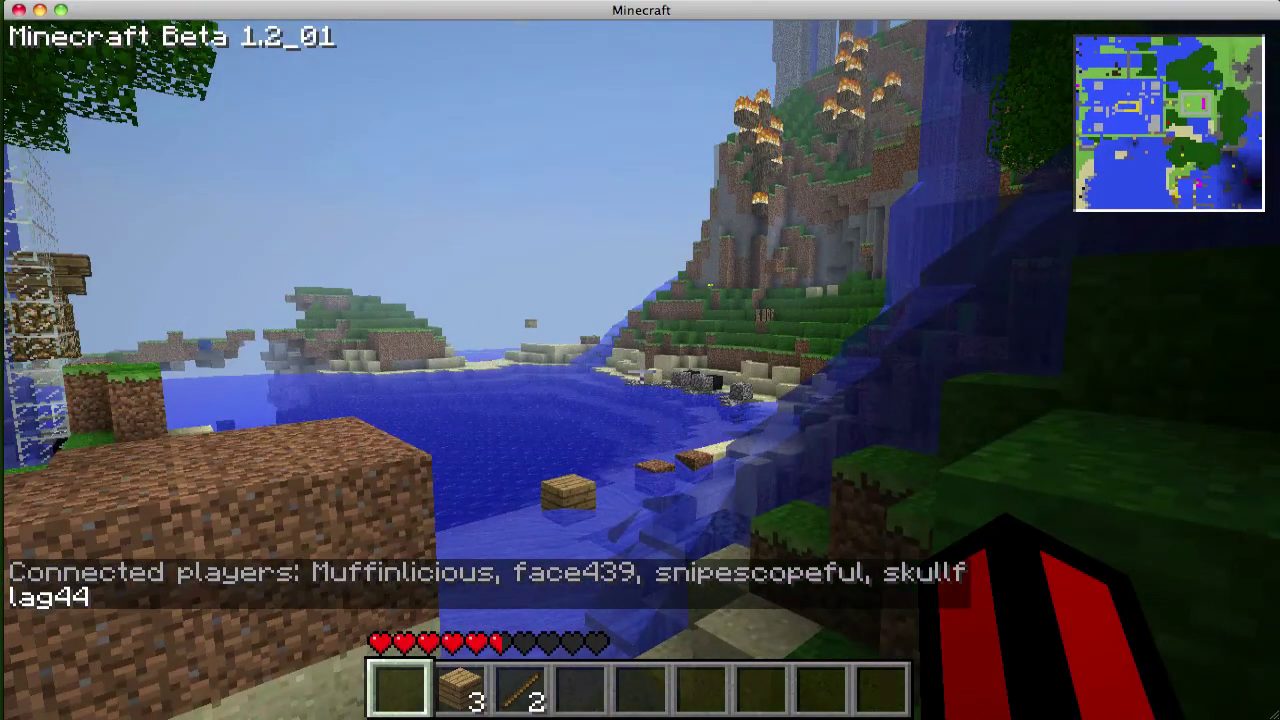
key(w)
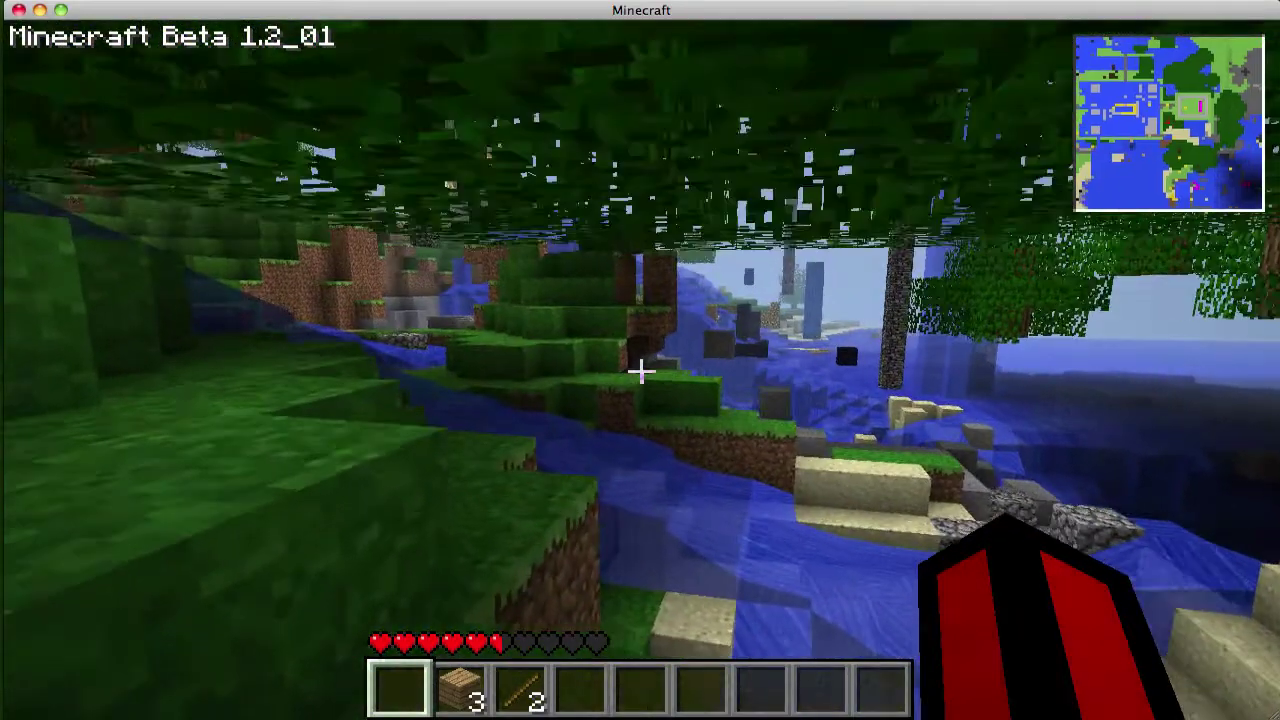
key(w)
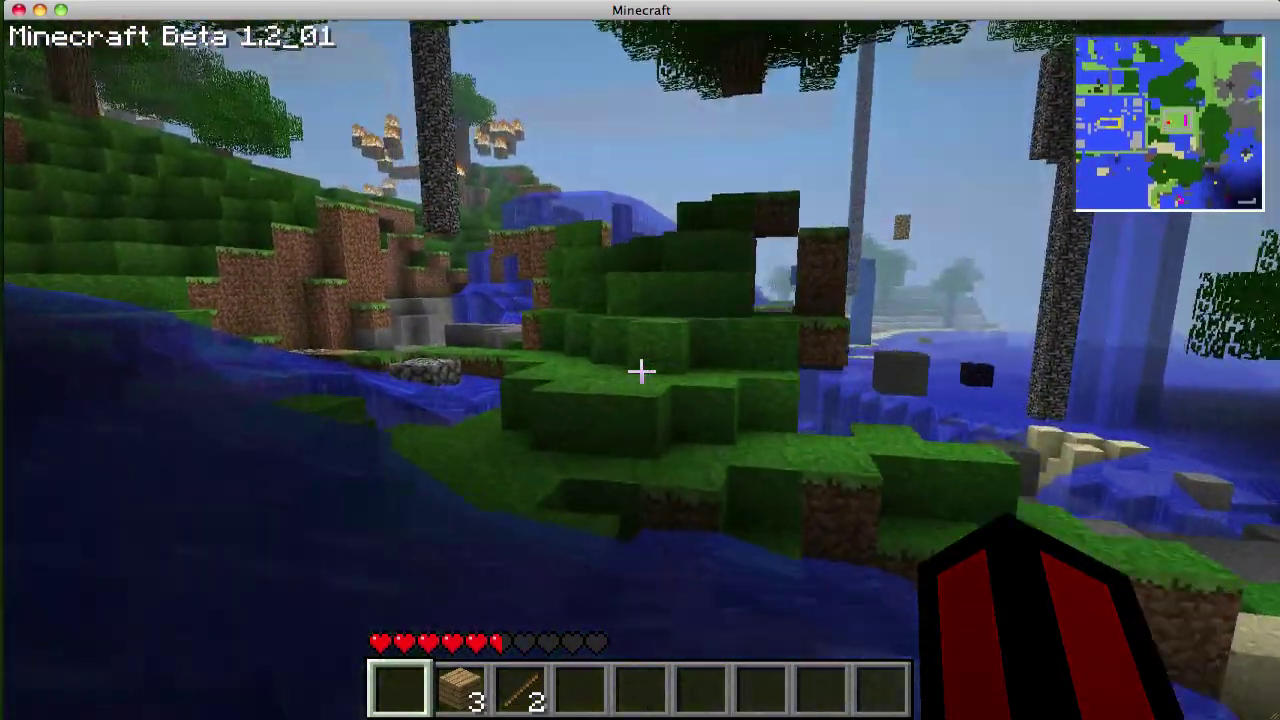
key(w)
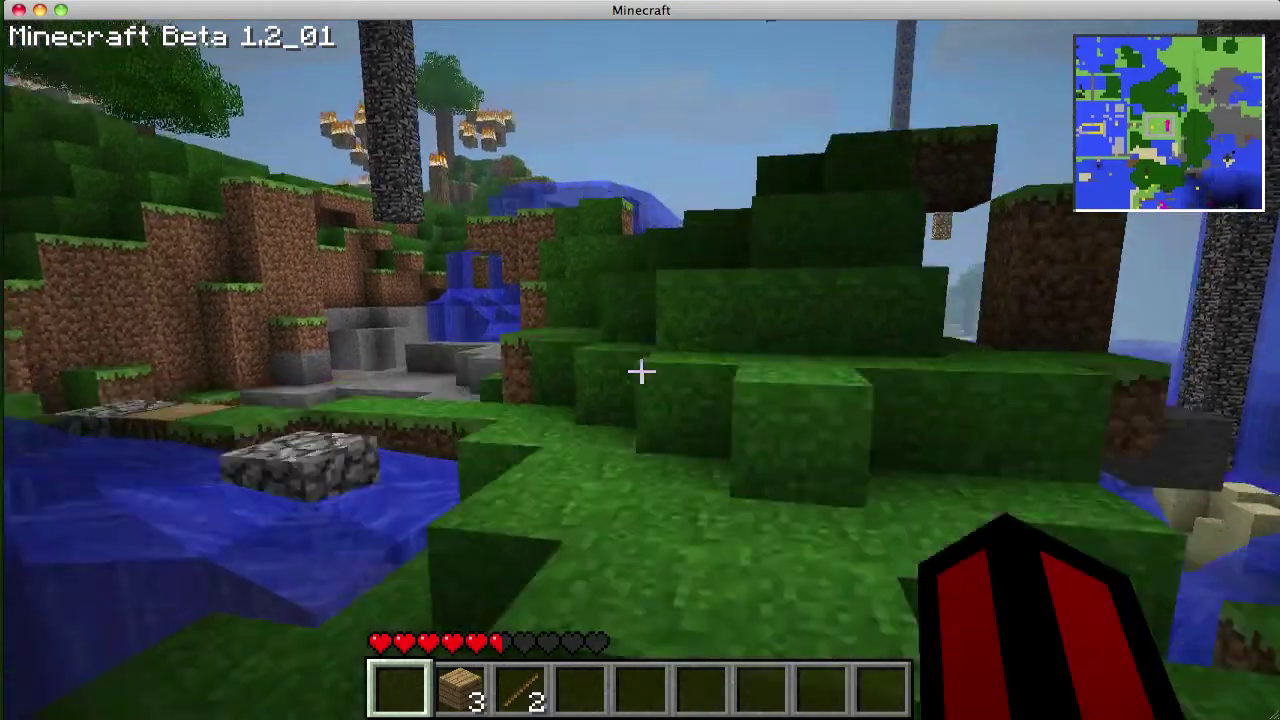
key(w)
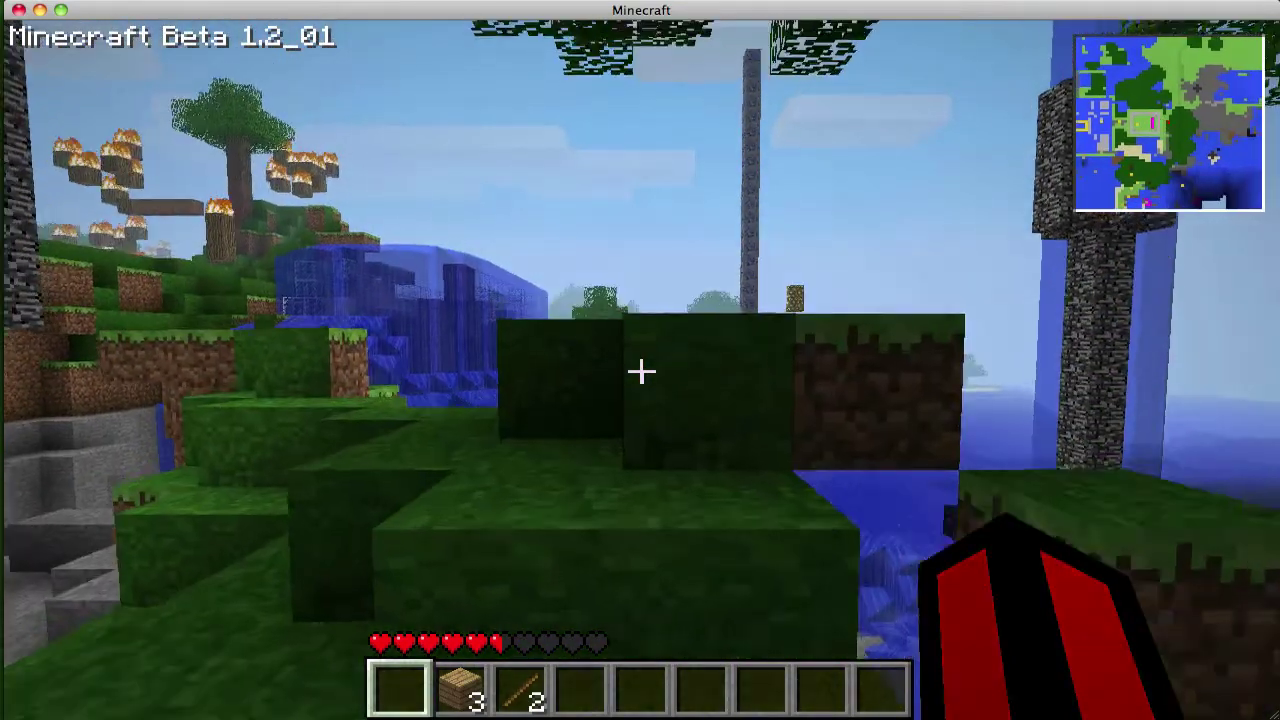
key(w)
key(space)
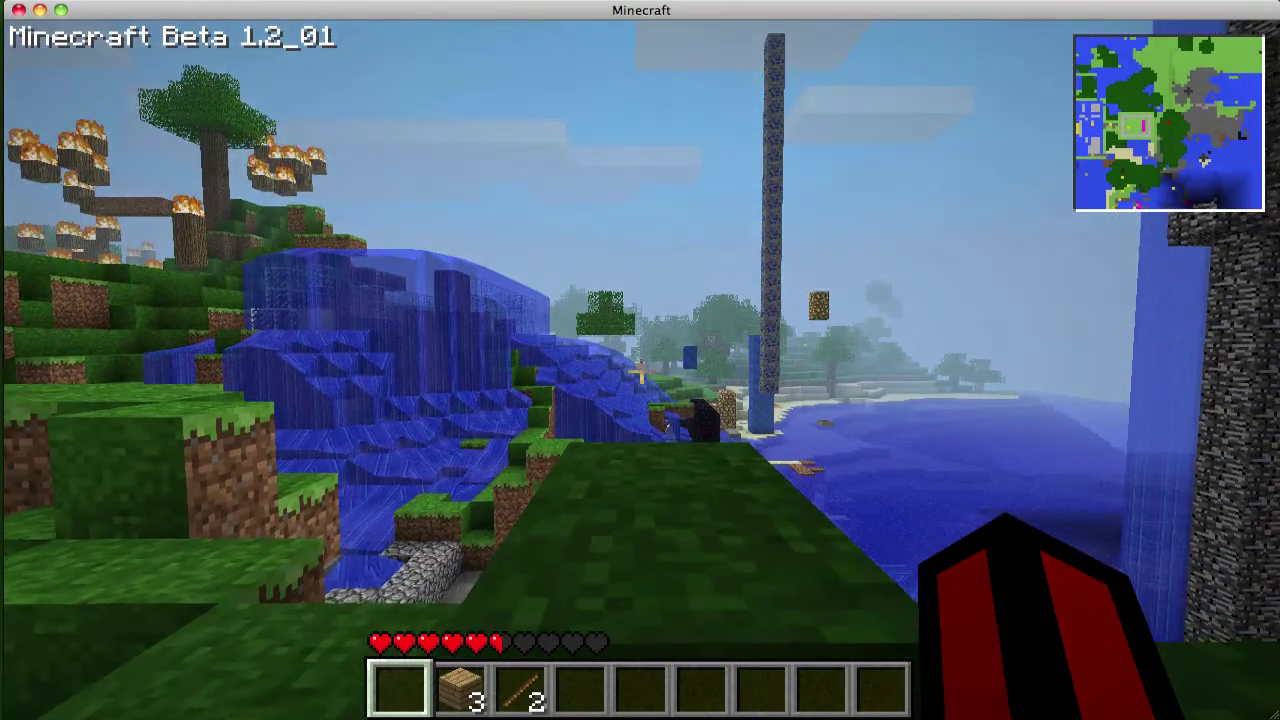